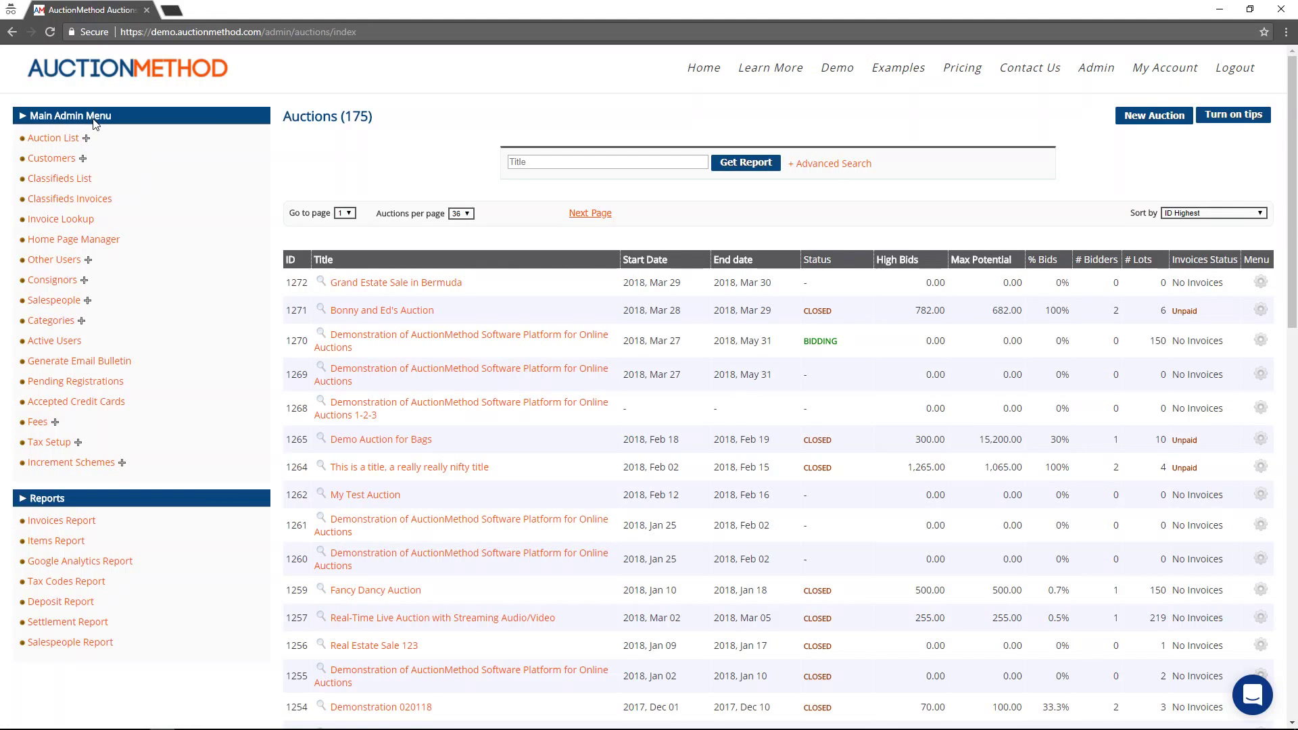
# Add a new auction from the Auction List in the Main Admin Menu.
pyautogui.click(86, 139)
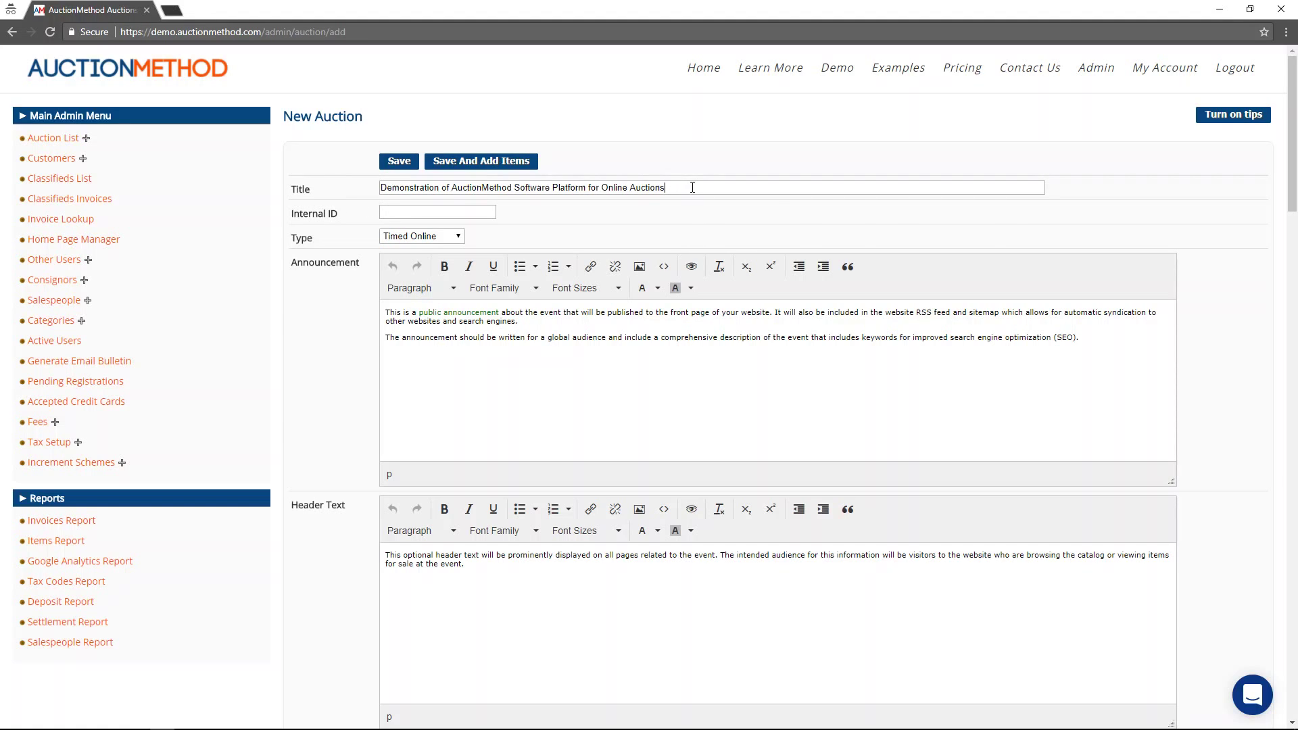
# Enter DPW21 as the new auction's Internal ID.
pyautogui.click(457, 214)
pyautogui.write('DPW21')
# Look through the auction type options and keep Timed Online.
pyautogui.click(460, 243)
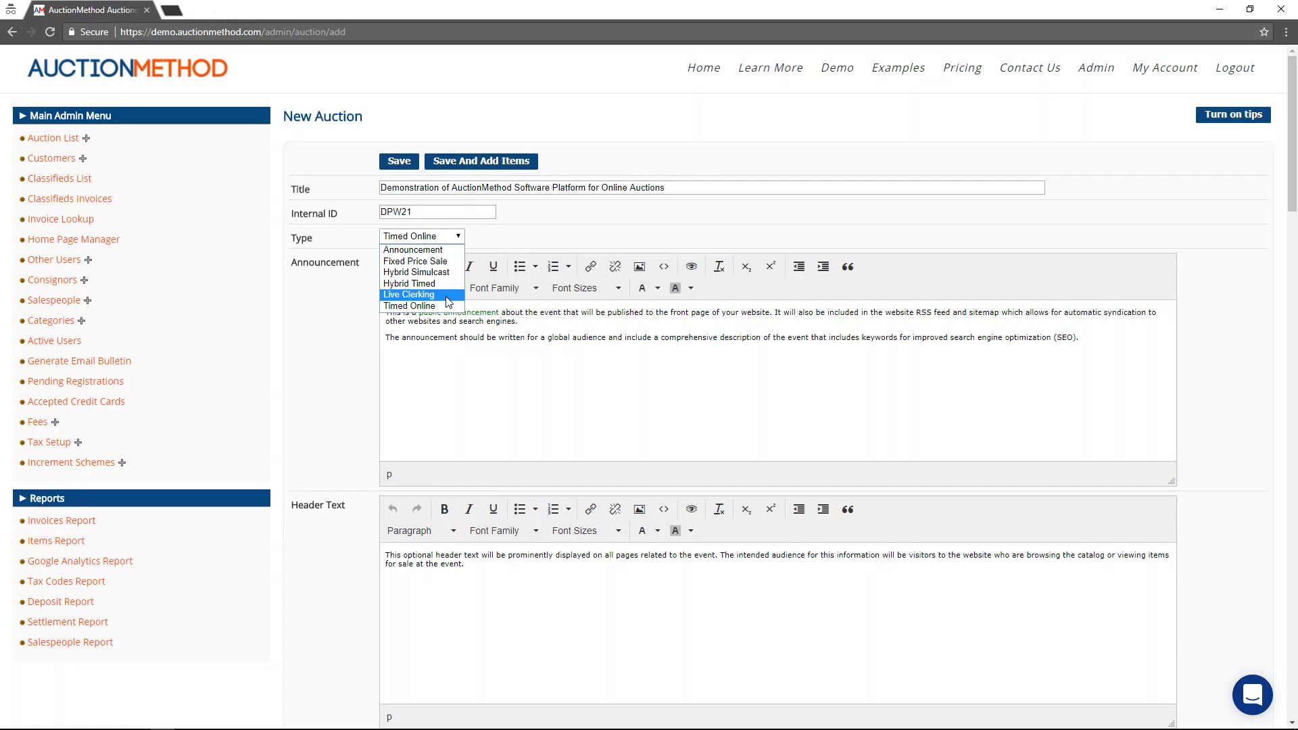
pyautogui.click(420, 308)
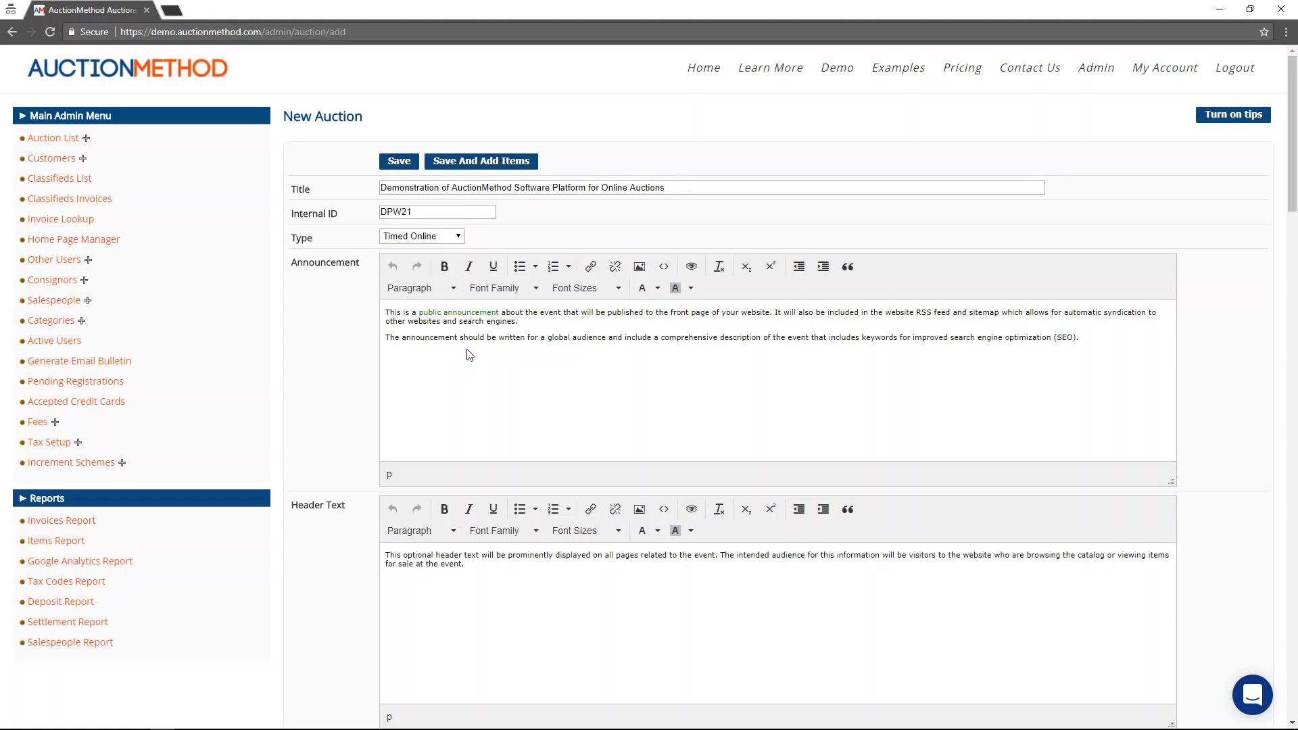
# Bold the word 'announcement' in the Announcement text and verify the strong tag in the HTML source.
pyautogui.moveTo(405, 339); pyautogui.dragTo(458, 340)
pyautogui.click(445, 269)
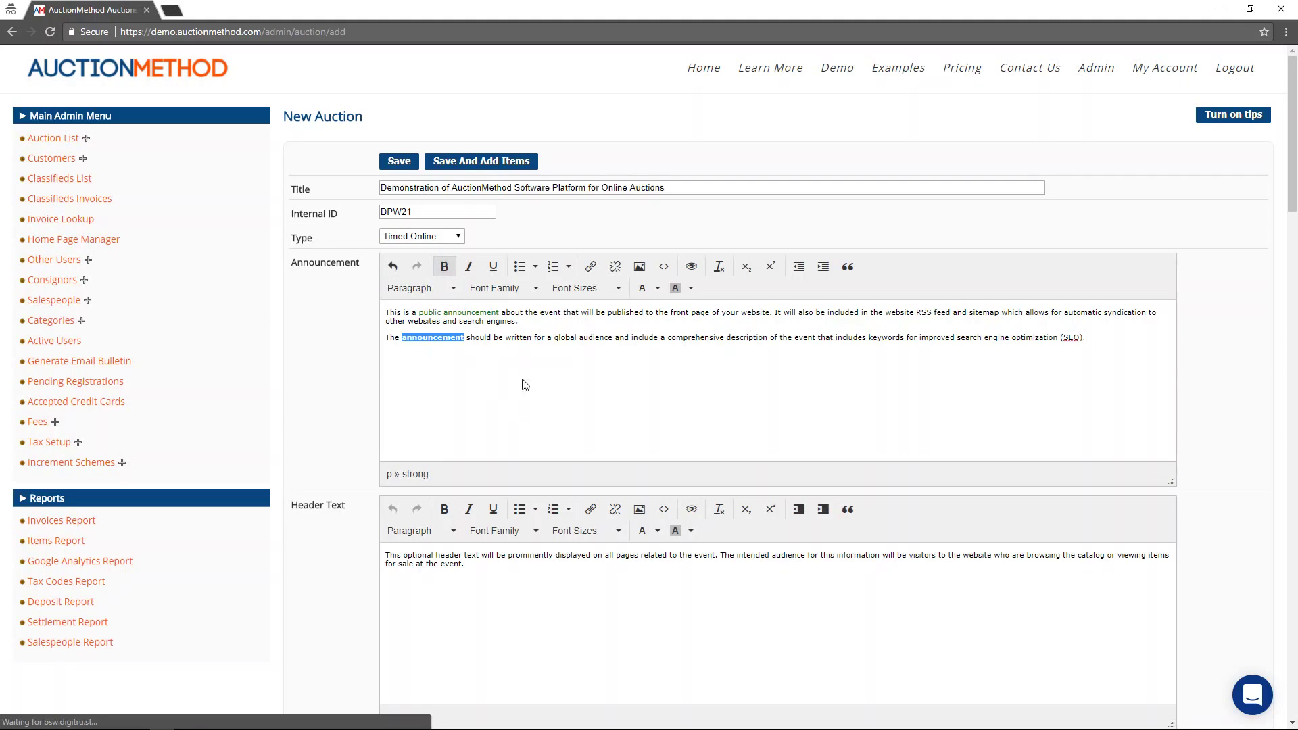
pyautogui.click(498, 337)
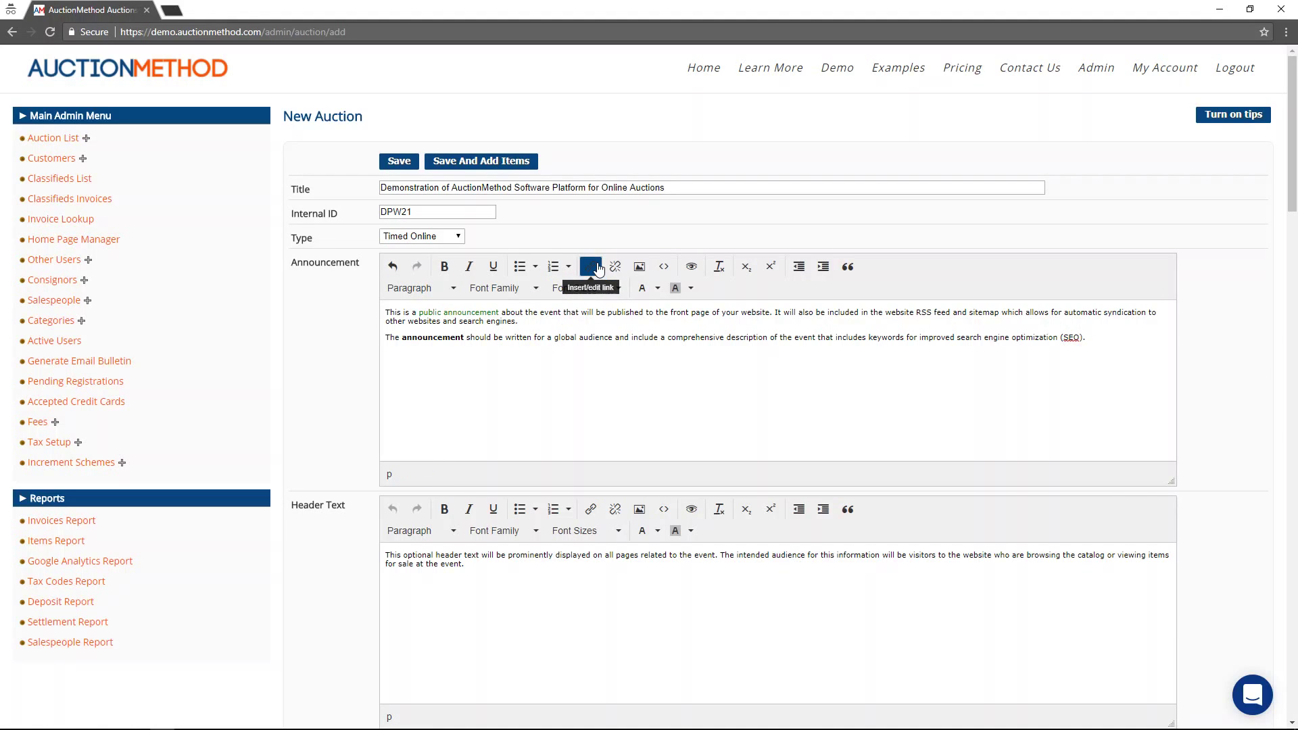
pyautogui.click(663, 268)
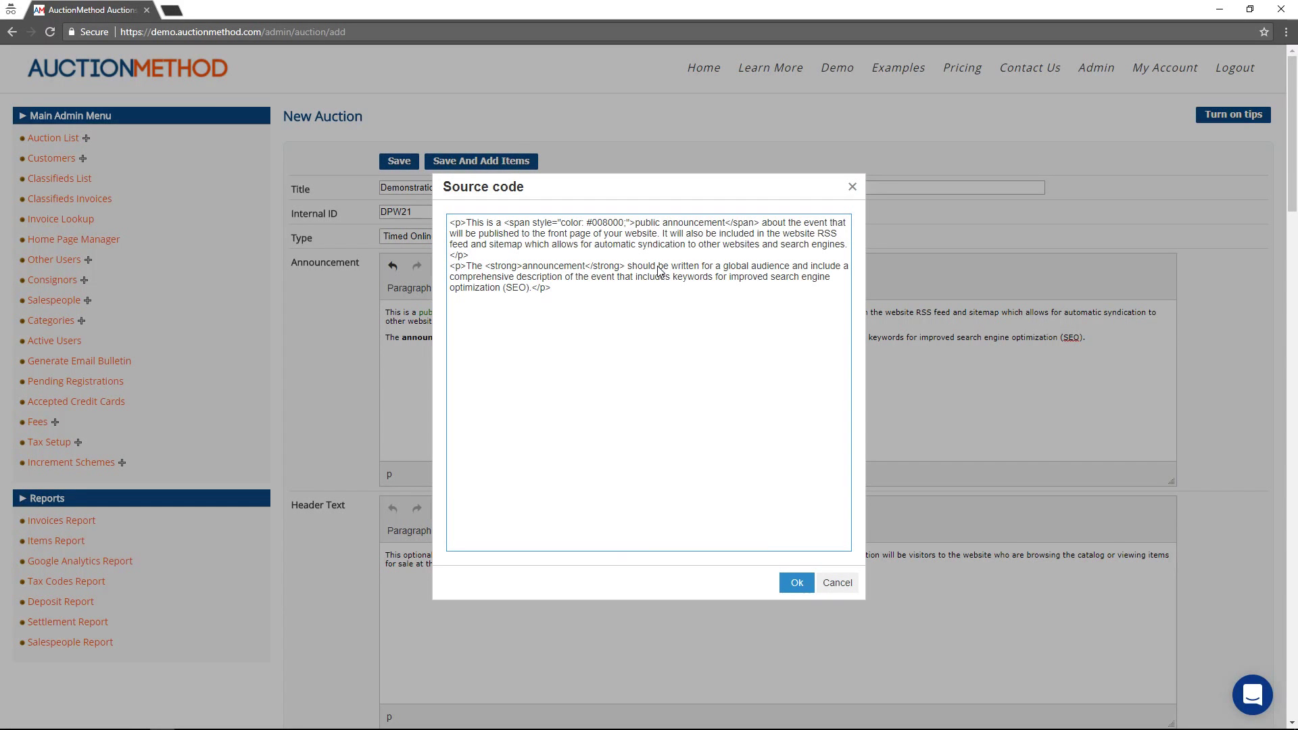
pyautogui.click(839, 583)
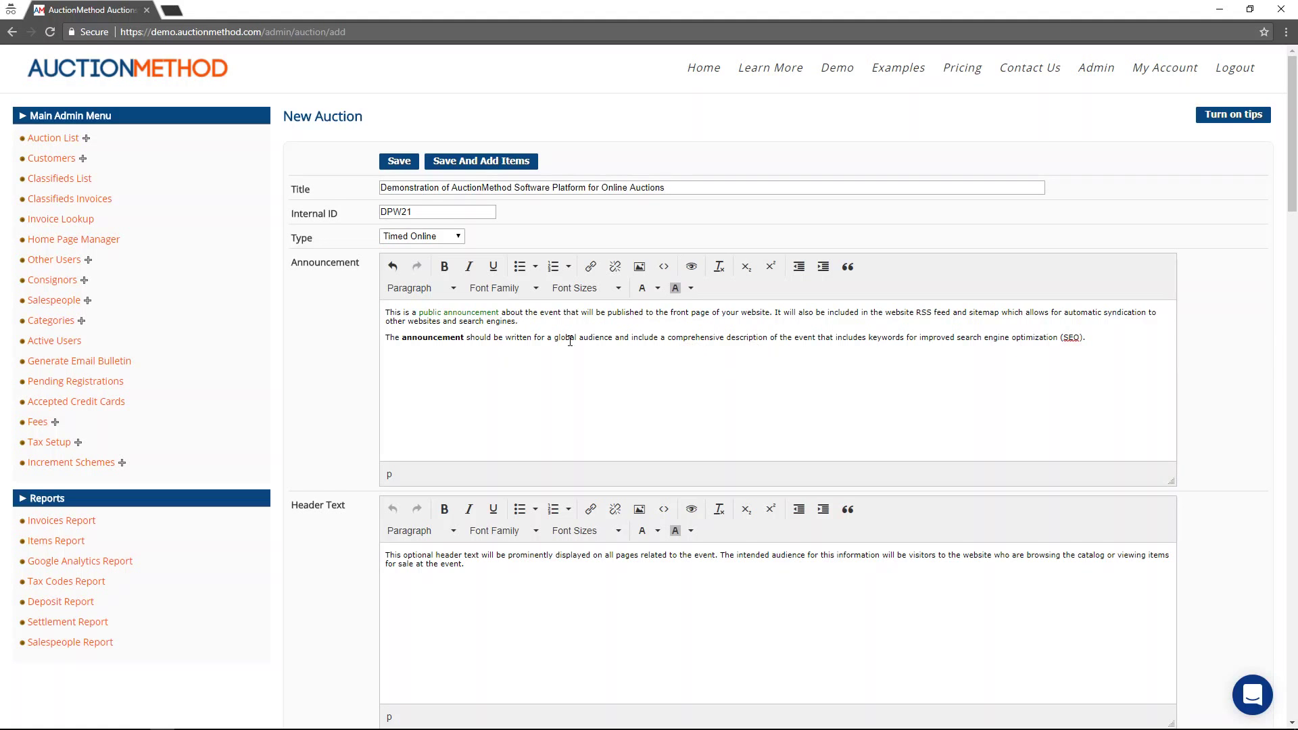
# Scroll past Header Text and Invoice Text down to the Start Time and End Time fields.
pyautogui.scroll(-2, 570, 341)
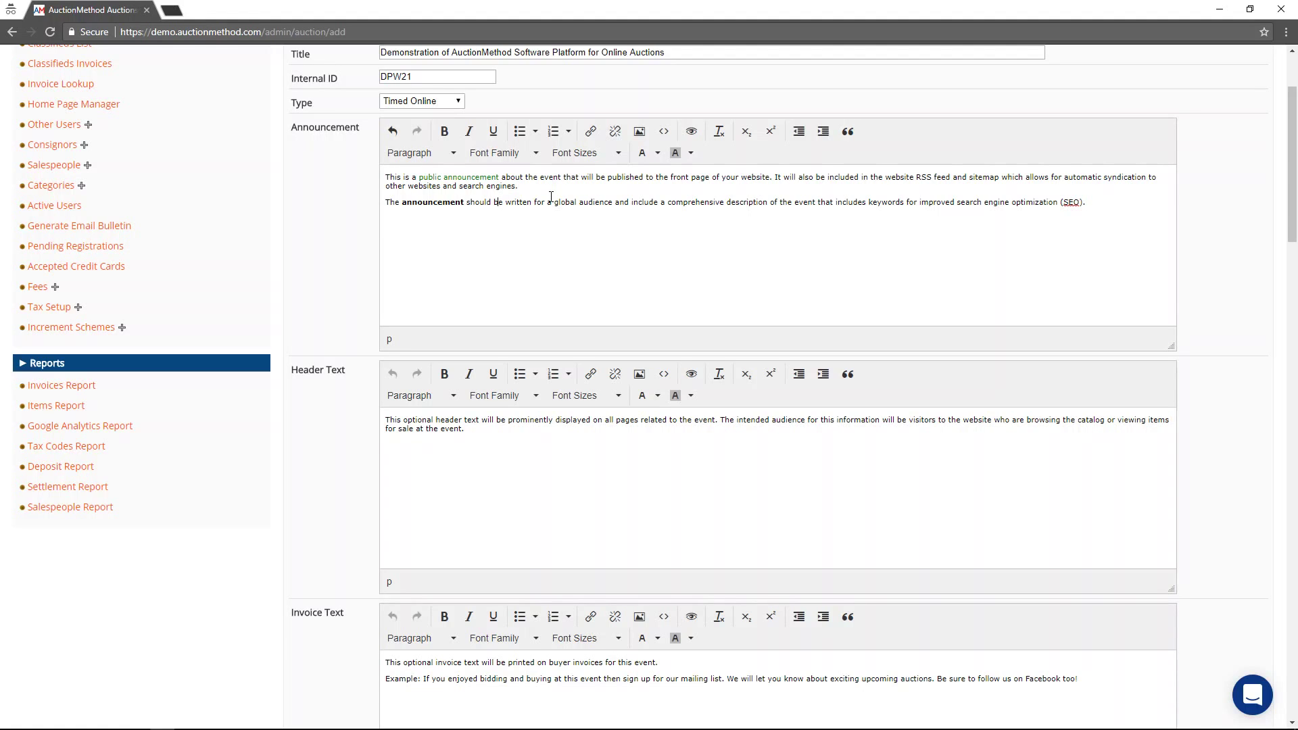
pyautogui.scroll(1, 551, 197)
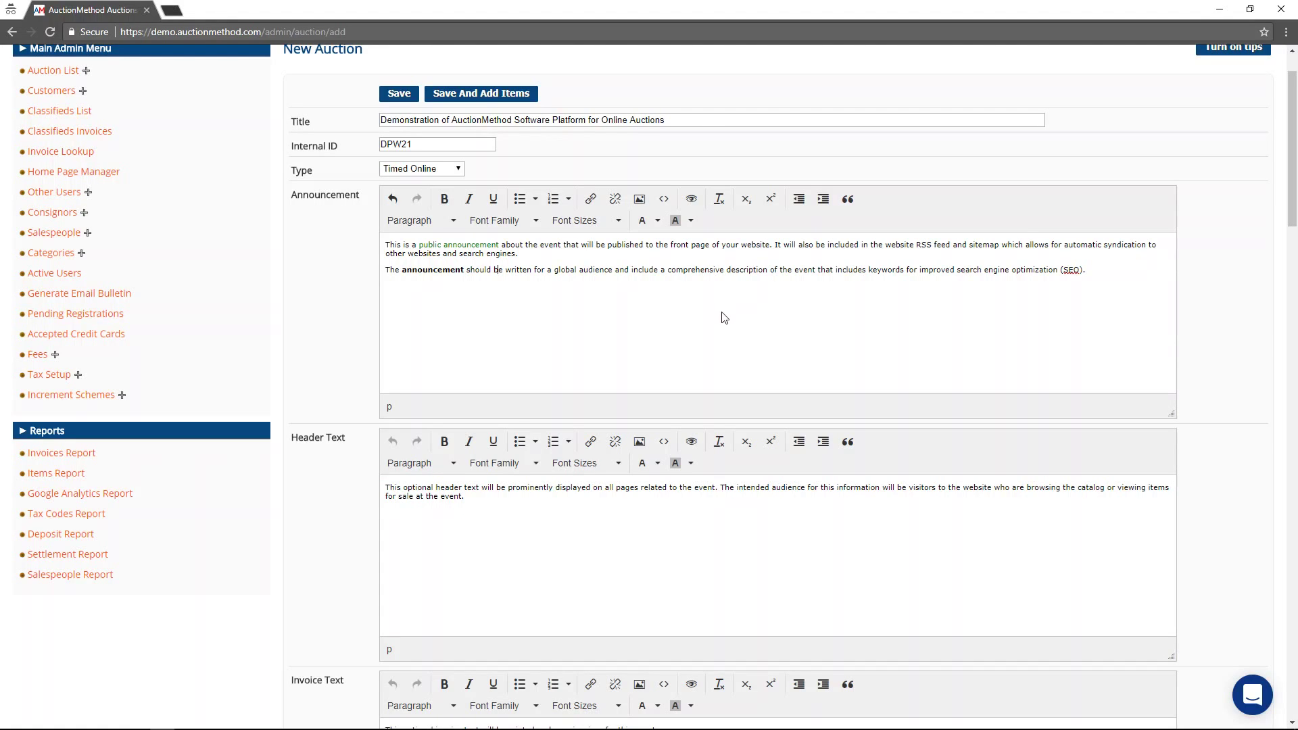
pyautogui.scroll(-5, 724, 317)
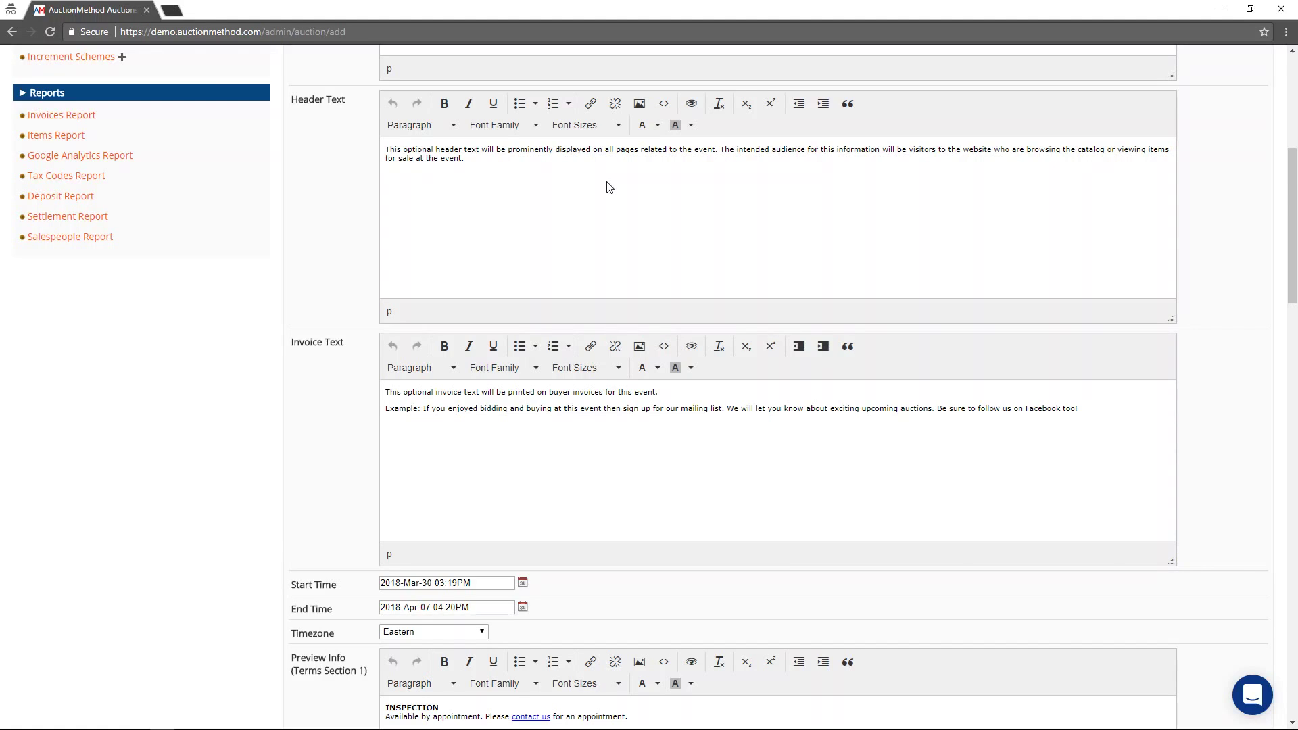
pyautogui.scroll(-3, 566, 242)
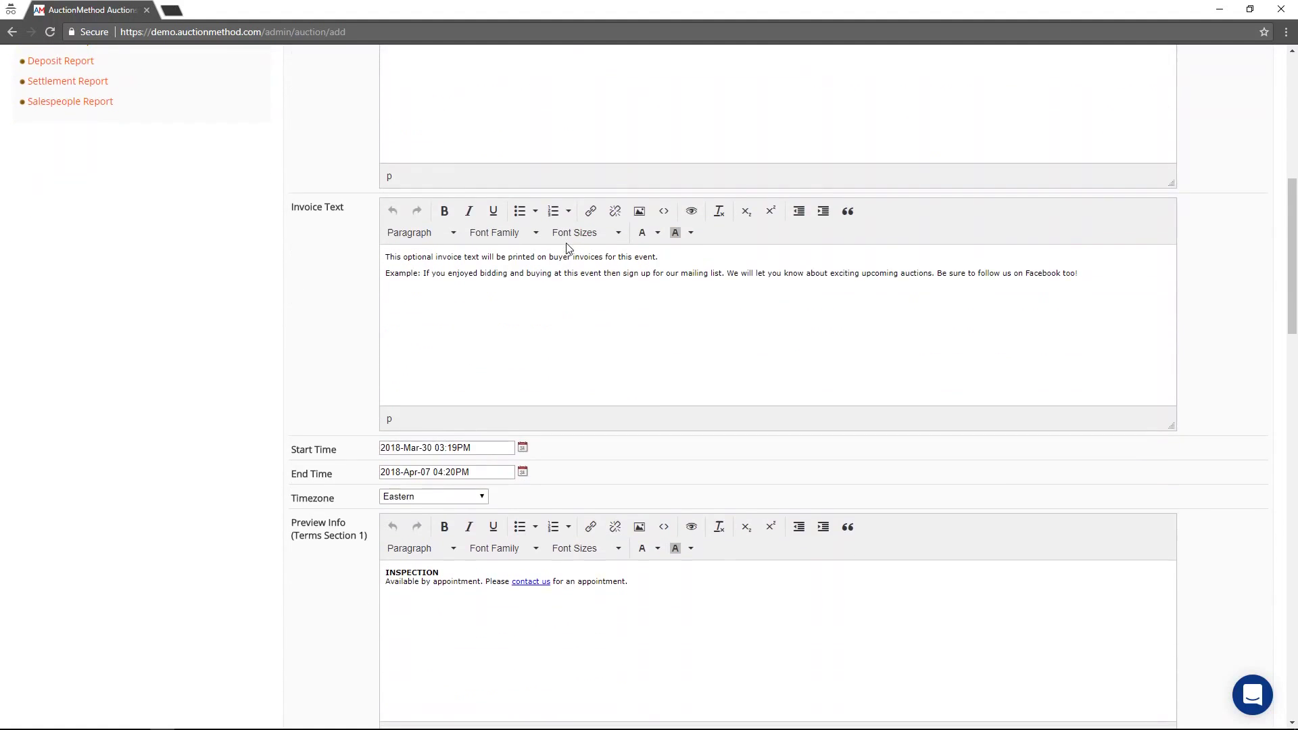
pyautogui.scroll(-1, 566, 242)
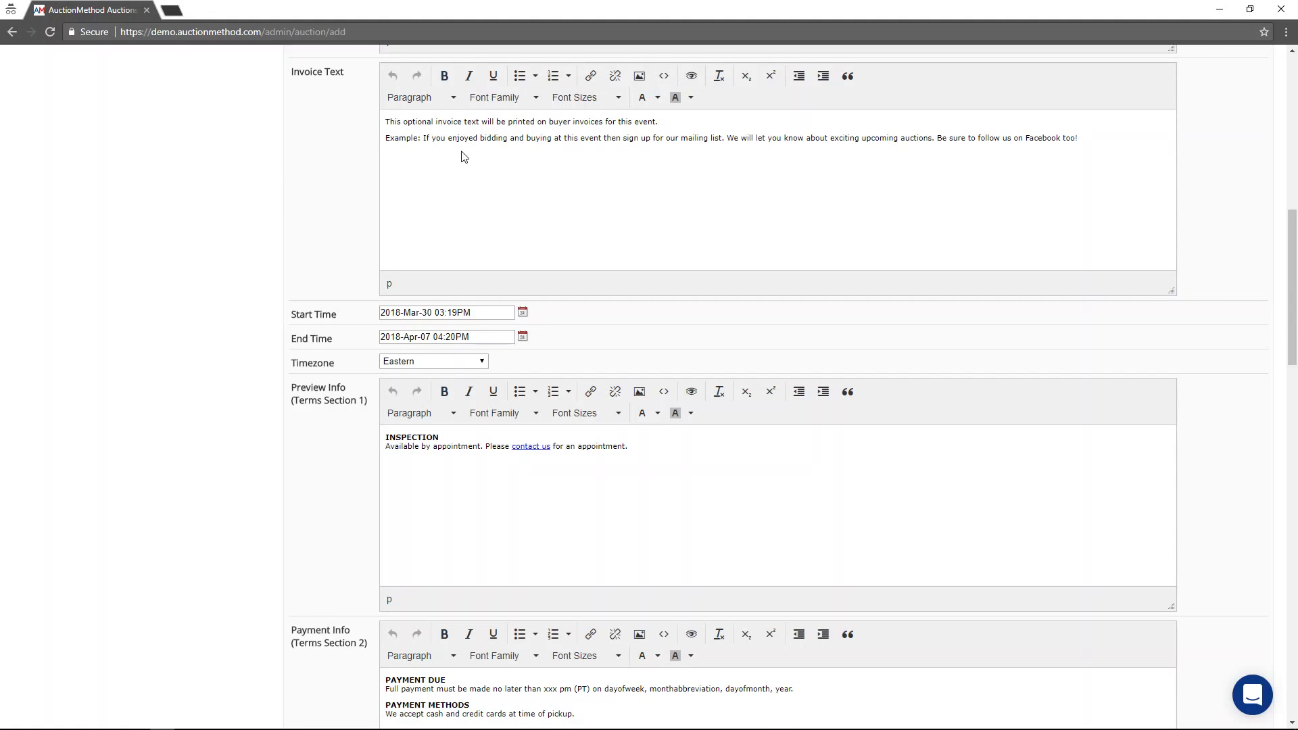
pyautogui.scroll(-3, 463, 156)
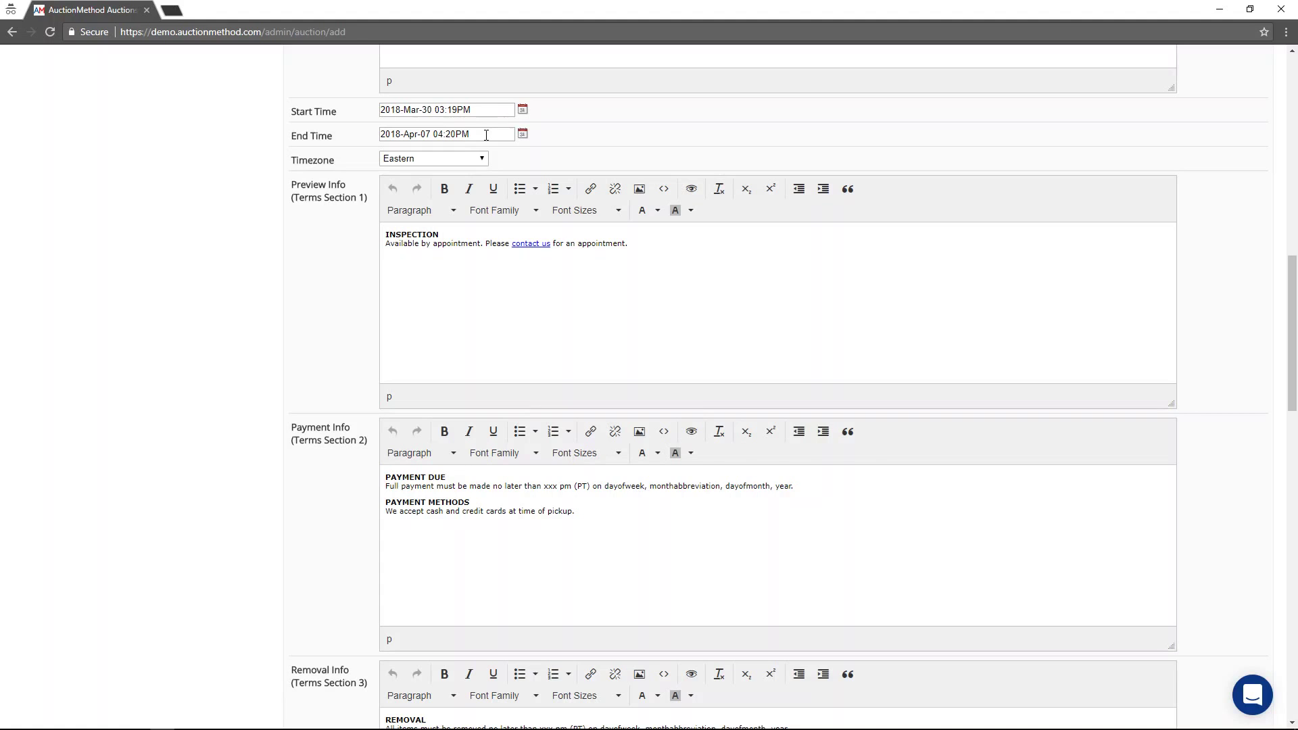
# Set the auction start time to 2018-Mar-30 01:23PM.
pyautogui.click(522, 109)
pyautogui.click(400, 378)
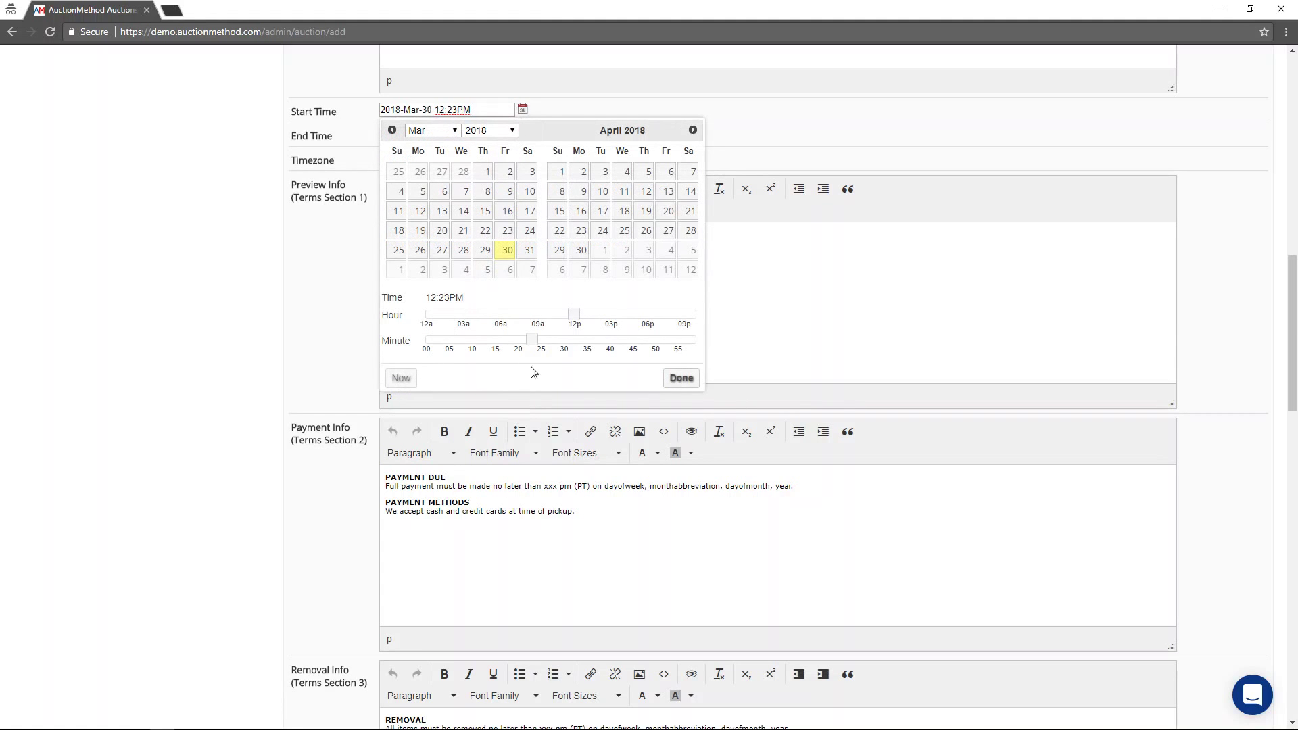
pyautogui.click(574, 315)
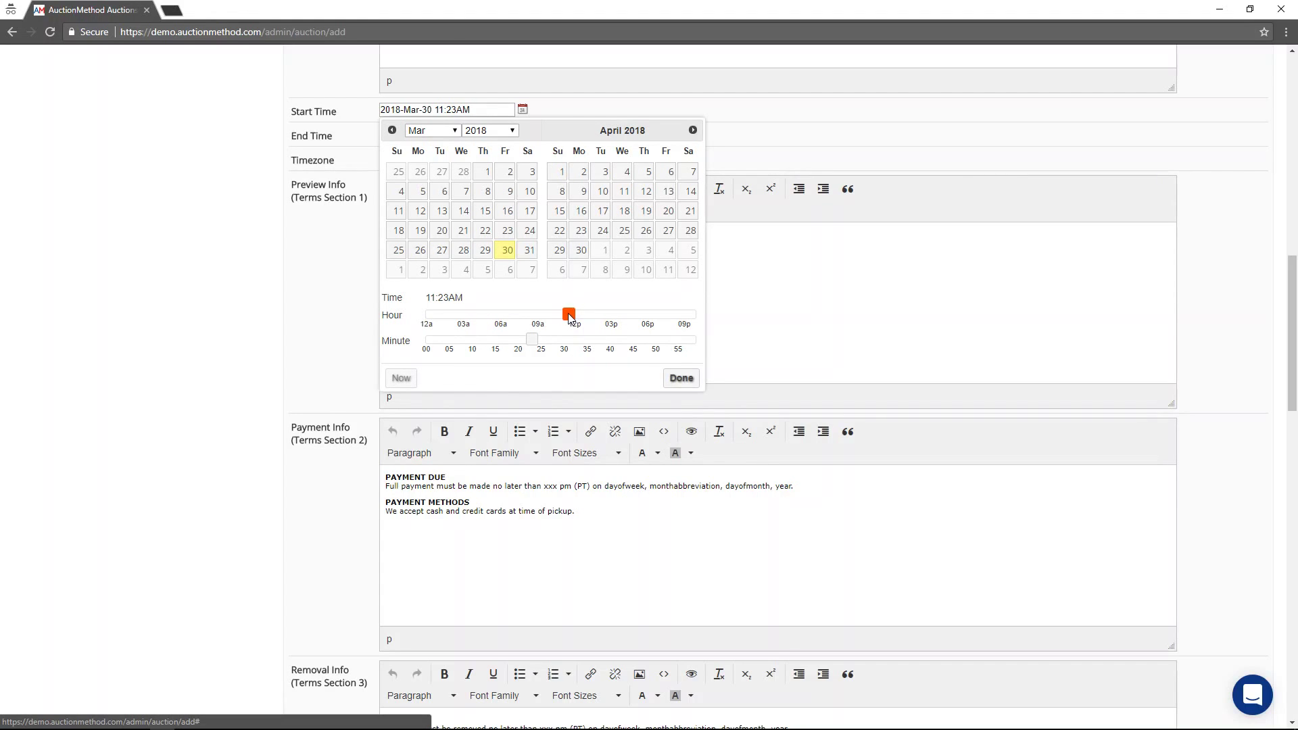
pyautogui.moveTo(568, 313)
pyautogui.mouseDown()
pyautogui.moveTo(551, 321)
pyautogui.moveTo(593, 316)
pyautogui.mouseUp()
pyautogui.click(681, 379)
# Set the auction end time to 2018-Mar-30 04:23PM.
pyautogui.click(523, 134)
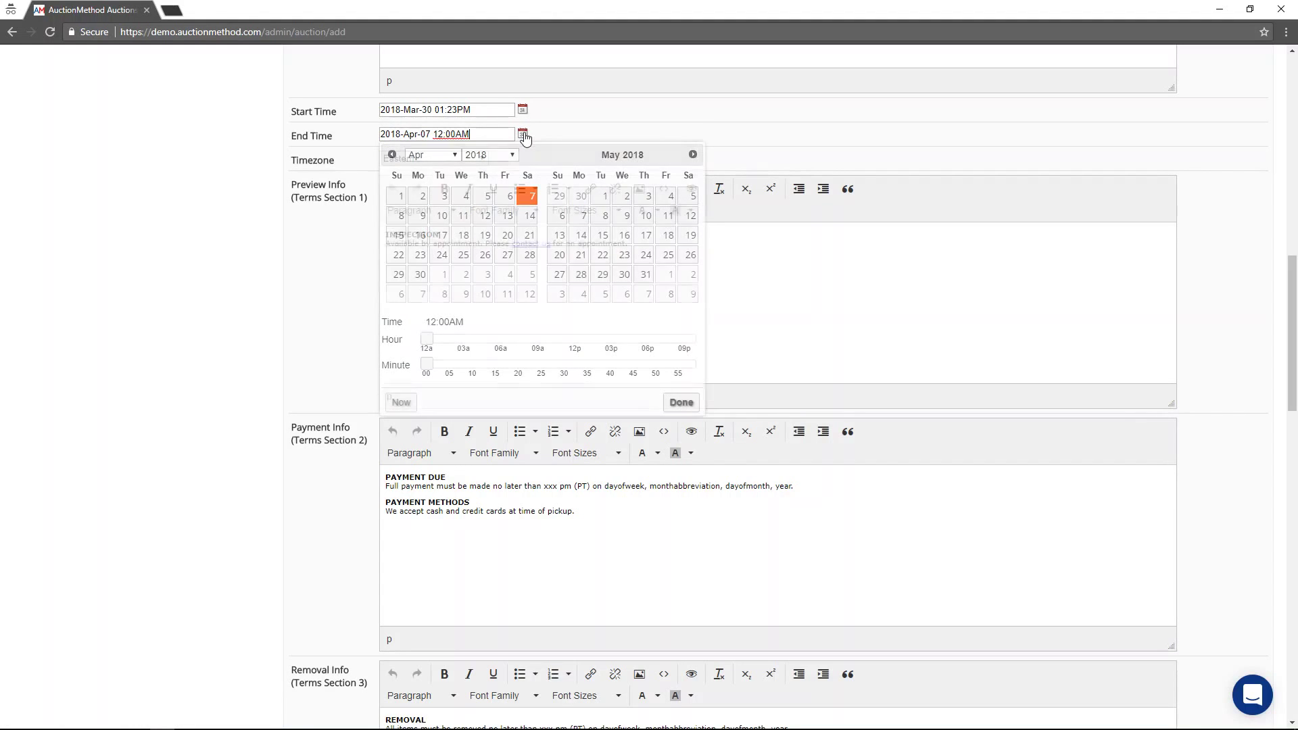
pyautogui.click(406, 404)
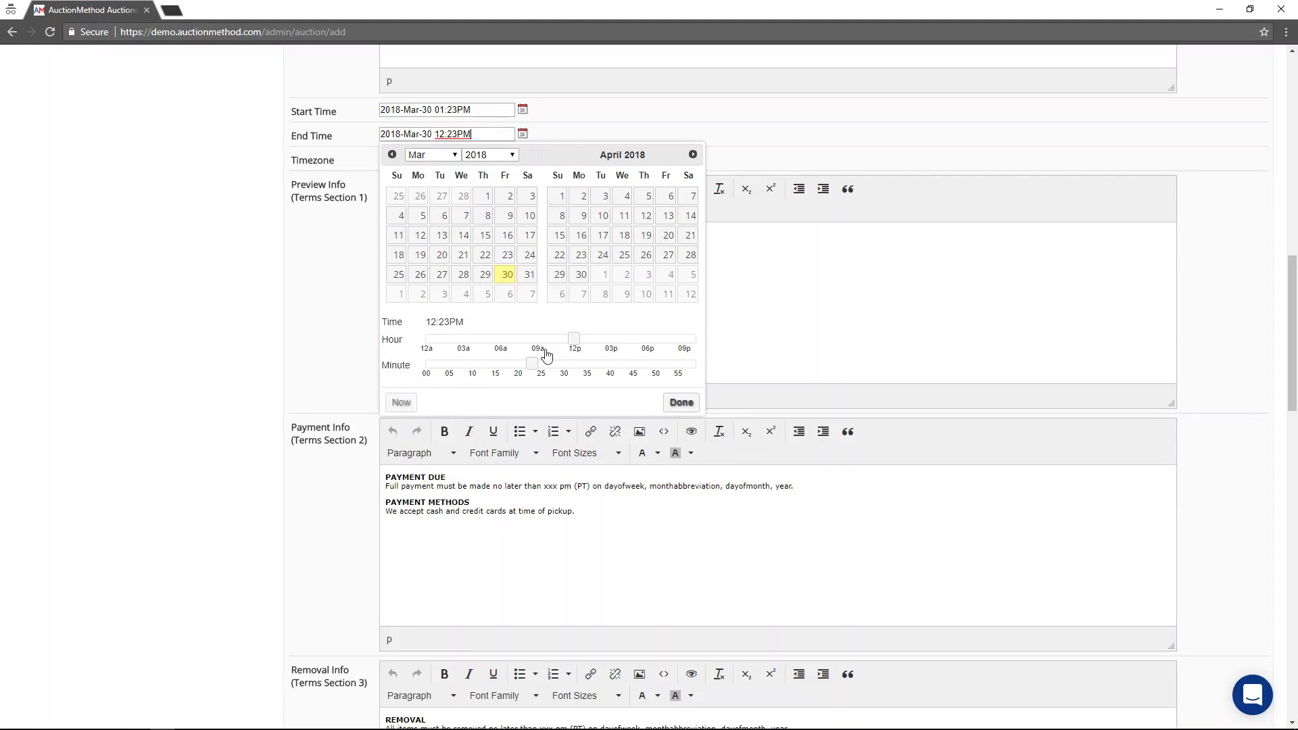
pyautogui.click(575, 339)
pyautogui.moveTo(575, 340); pyautogui.dragTo(622, 339)
pyautogui.click(681, 403)
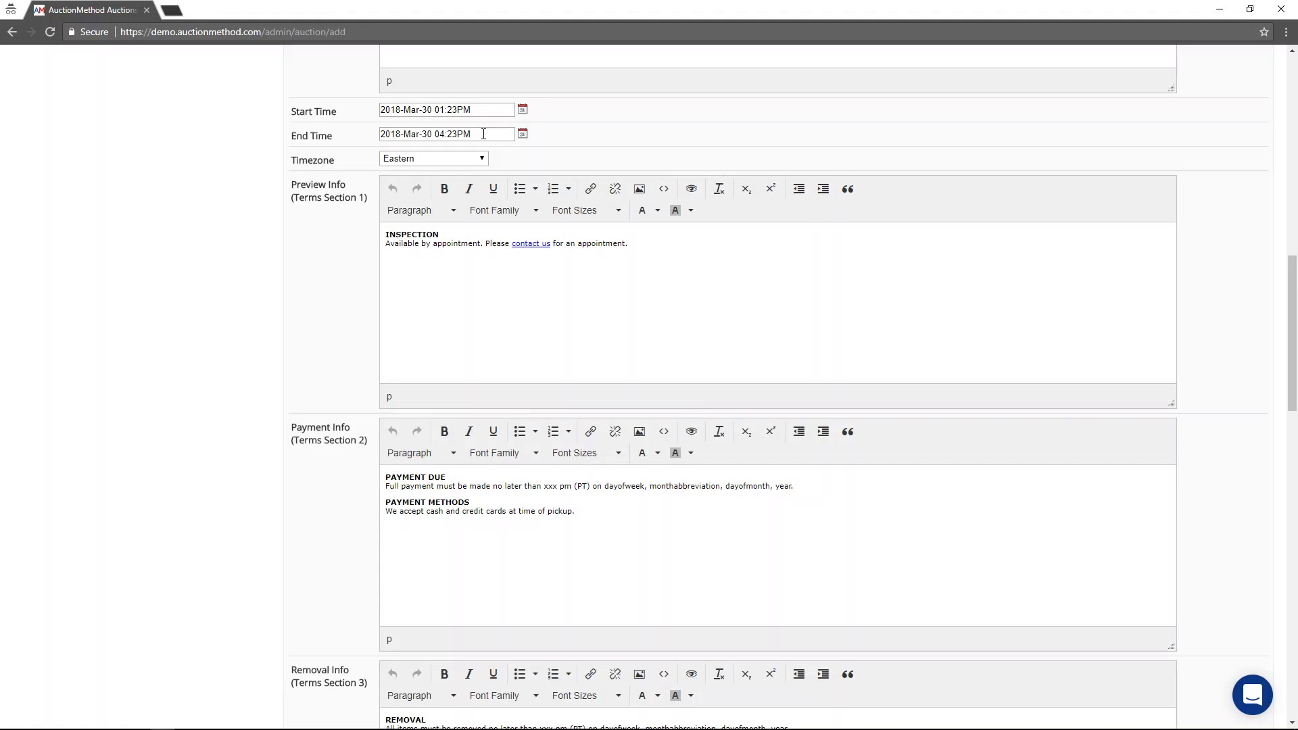
pyautogui.scroll(-1, 483, 134)
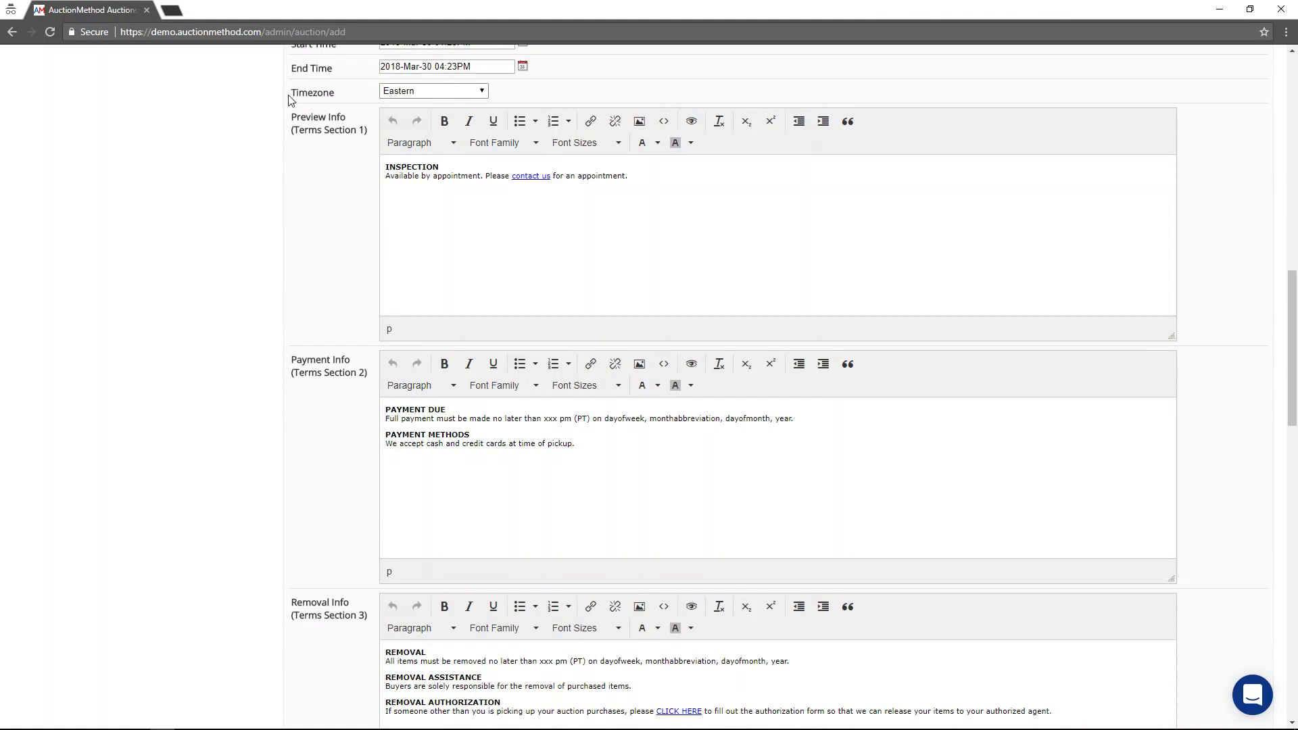
pyautogui.click(477, 92)
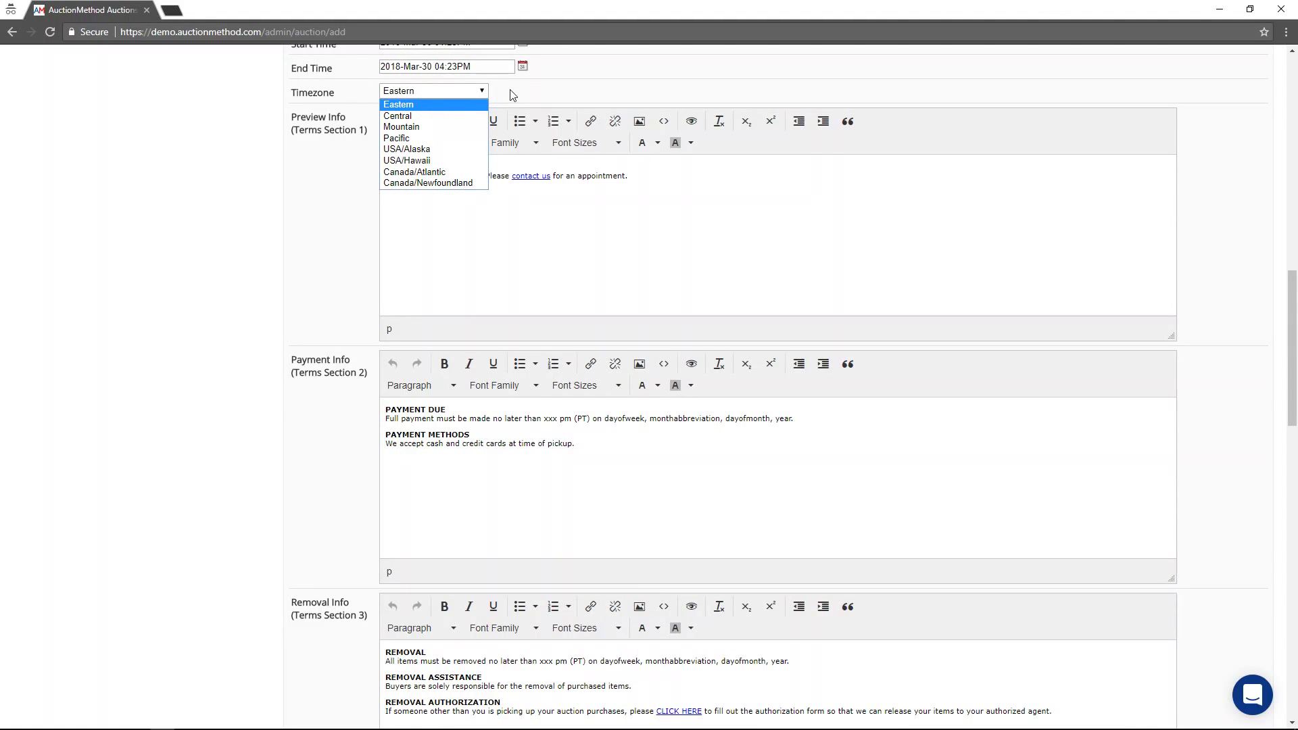
pyautogui.click(512, 94)
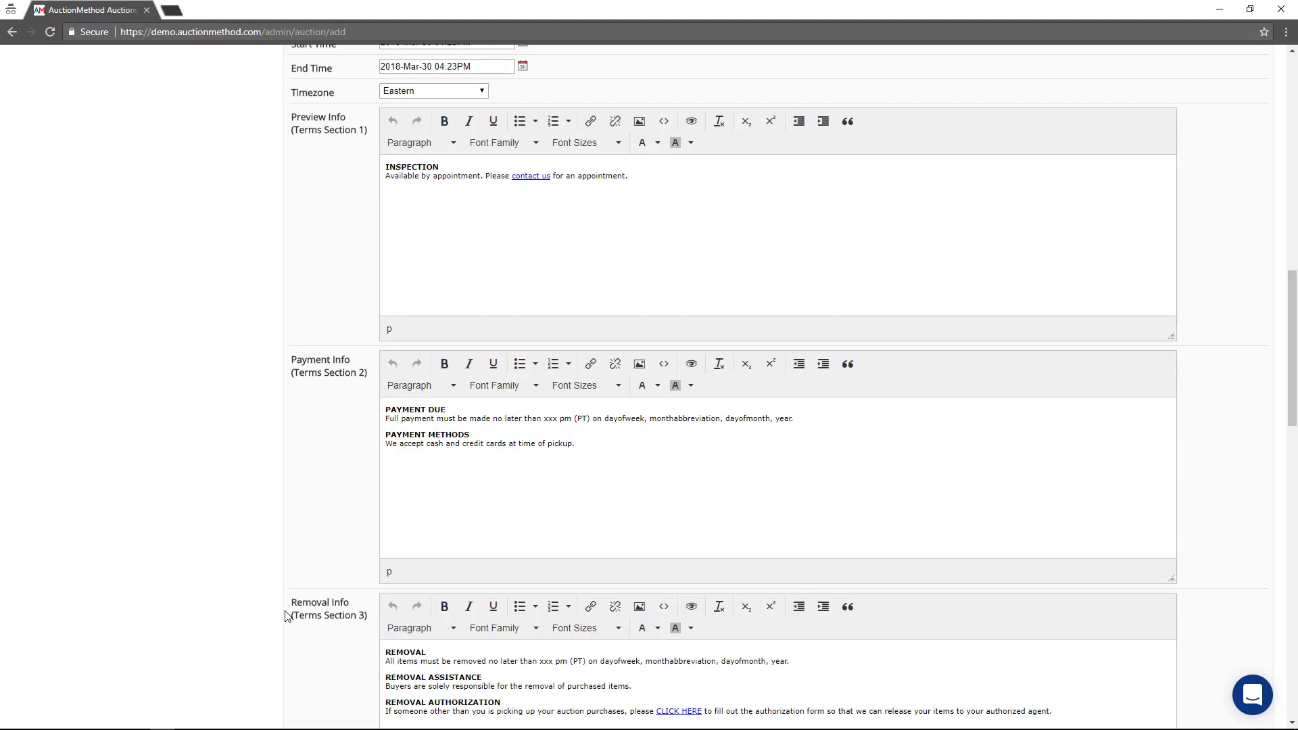
# Scroll past Disclaimers down to the location, bidding and Save section of the form.
pyautogui.scroll(-10, 1295, 371)
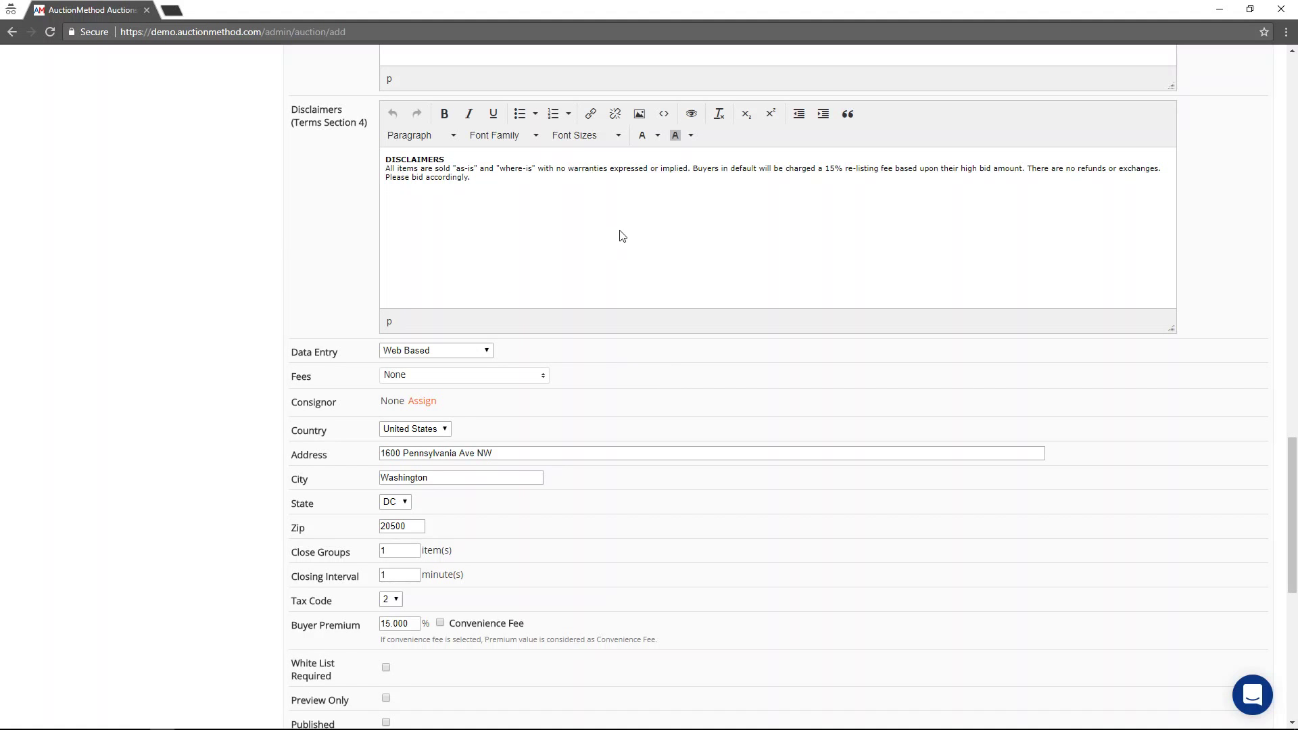
pyautogui.scroll(-1, 816, 179)
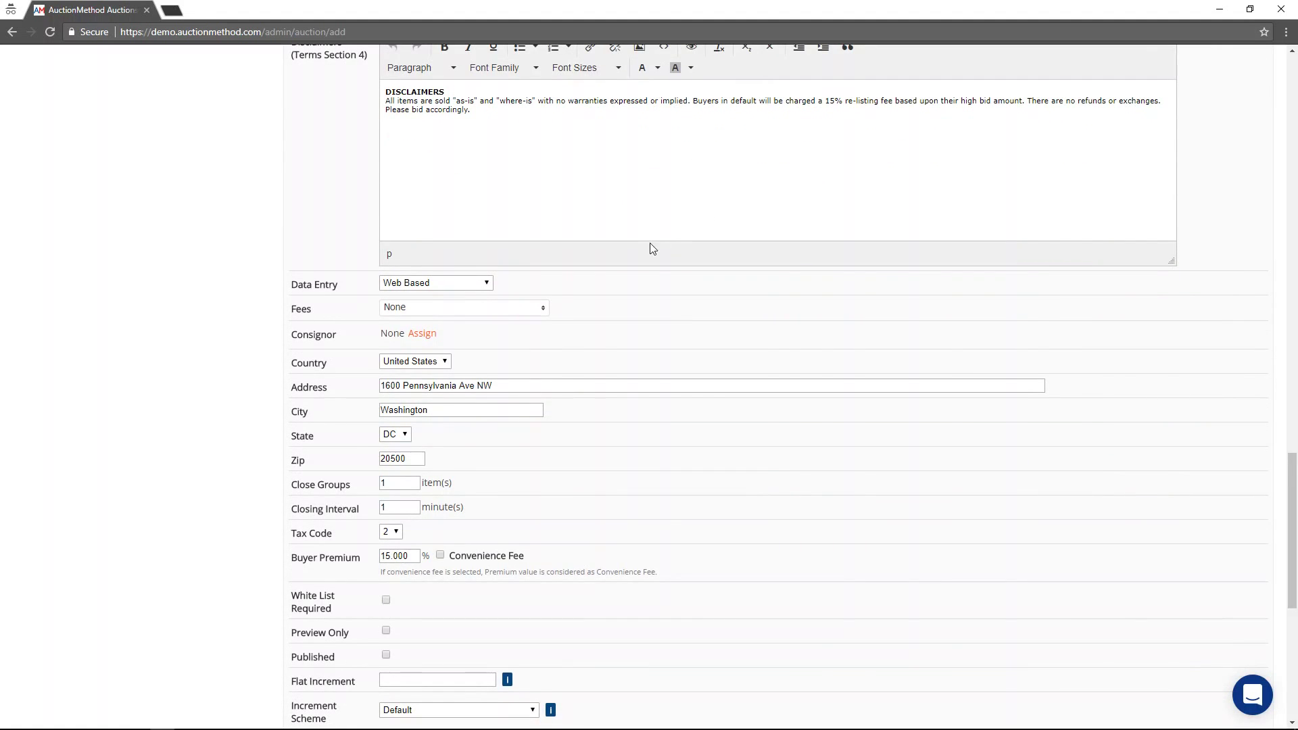
pyautogui.scroll(-3, 645, 247)
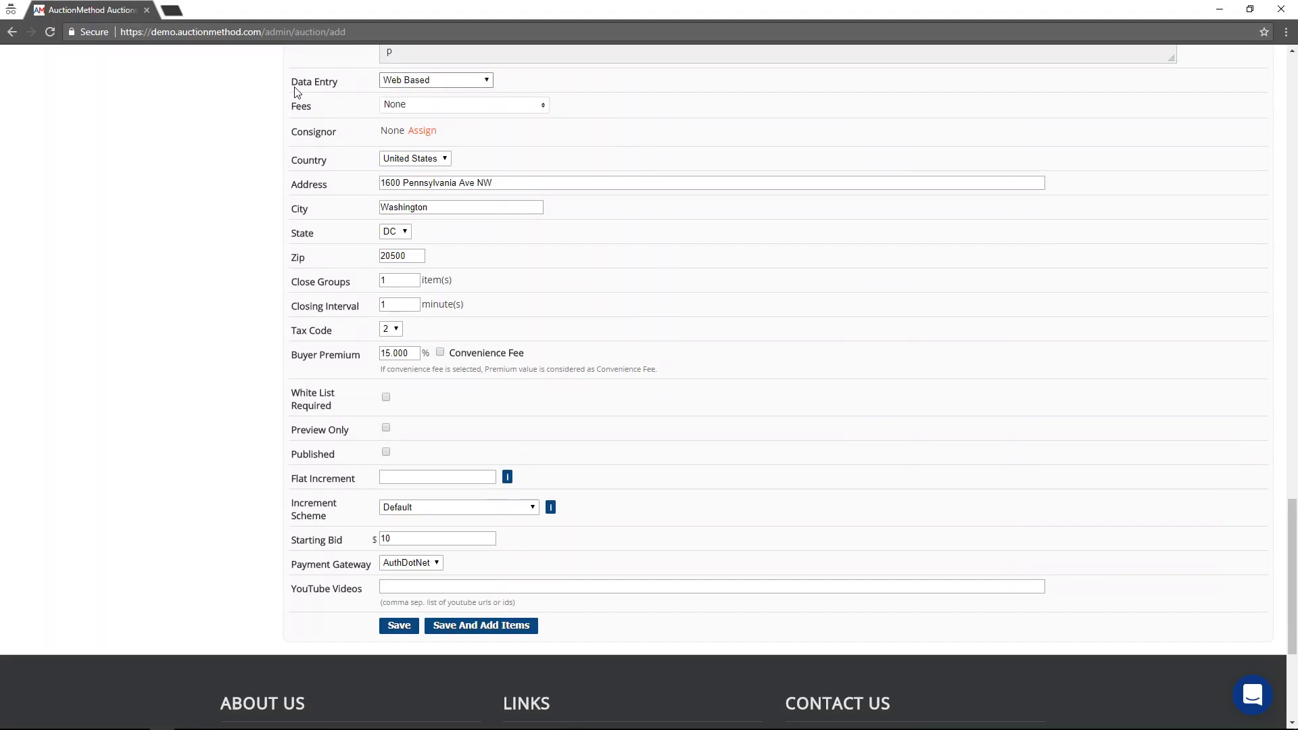
pyautogui.click(486, 83)
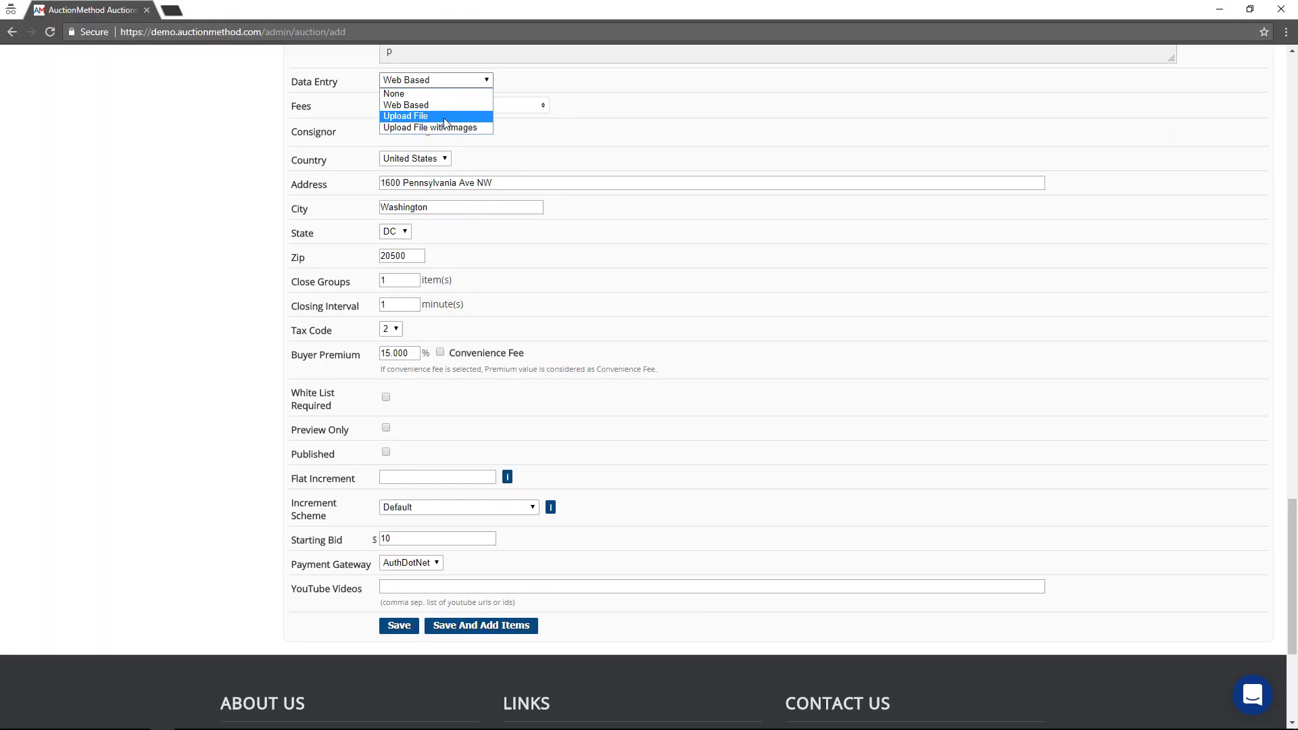
pyautogui.click(599, 96)
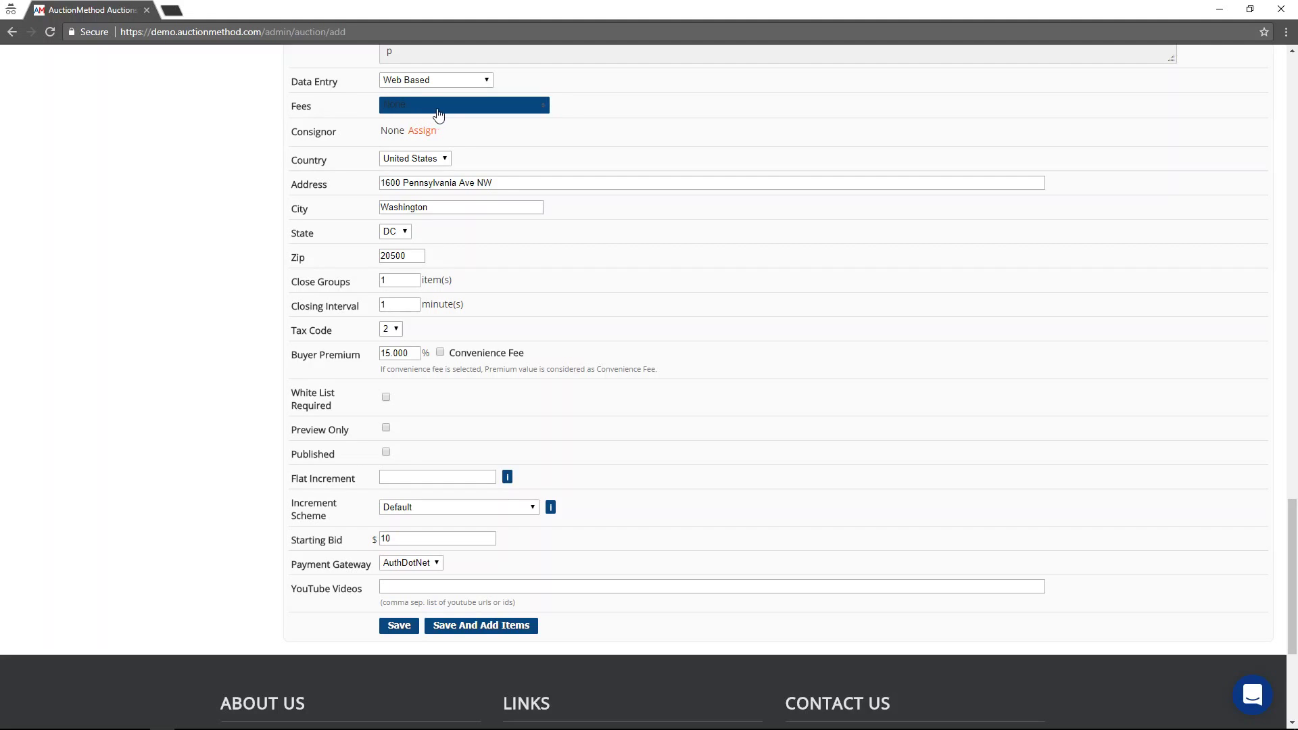
pyautogui.click(545, 113)
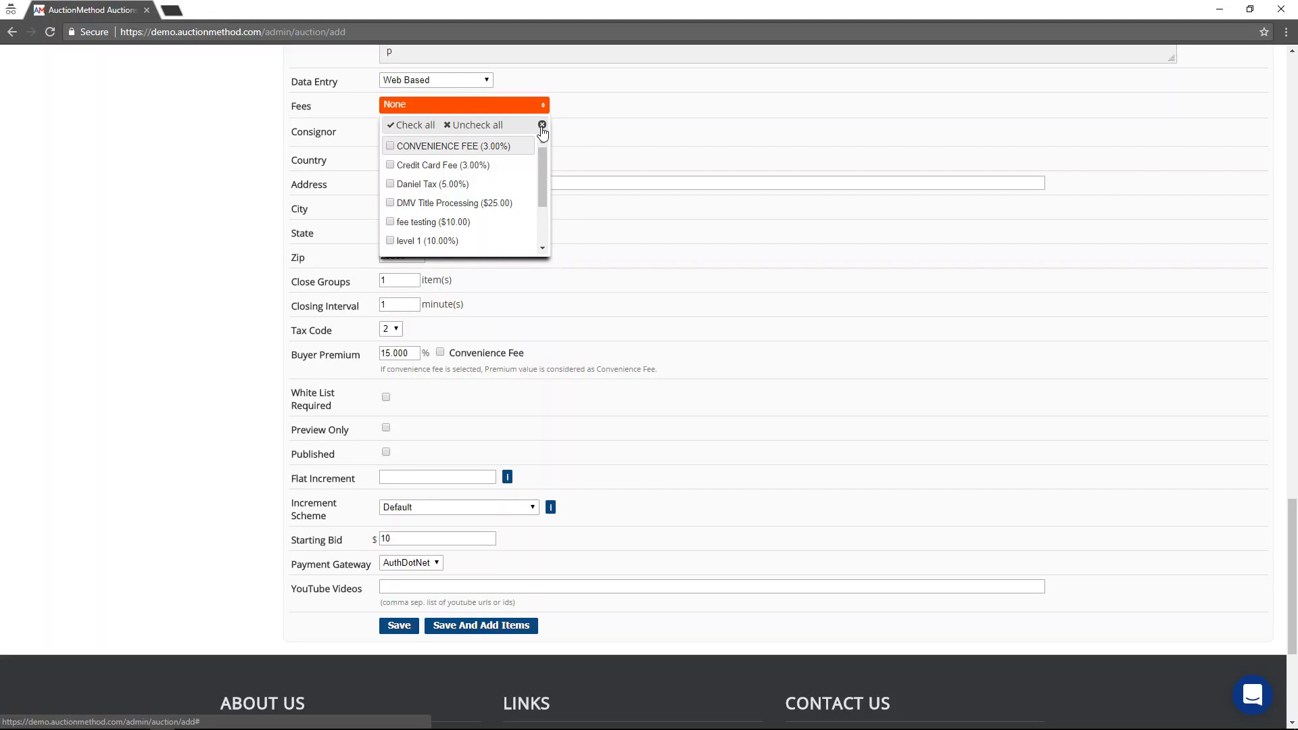
pyautogui.click(542, 125)
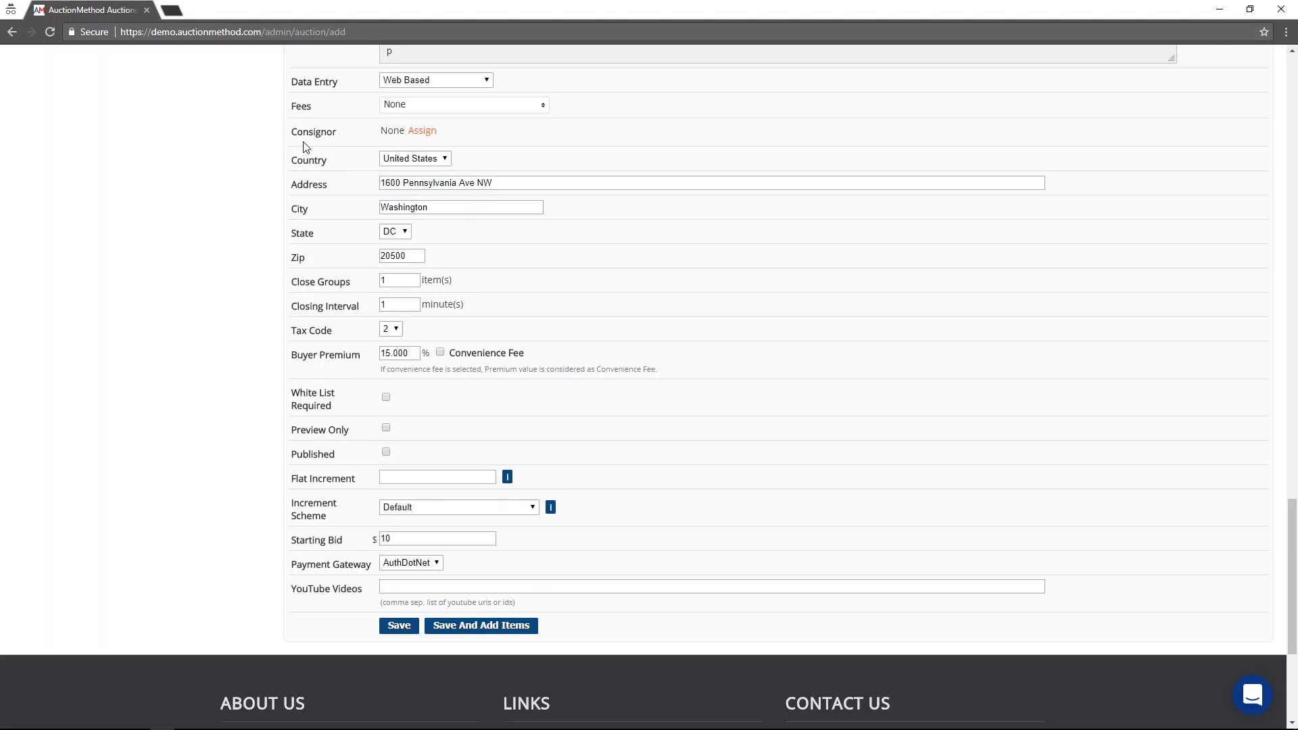
pyautogui.click(424, 132)
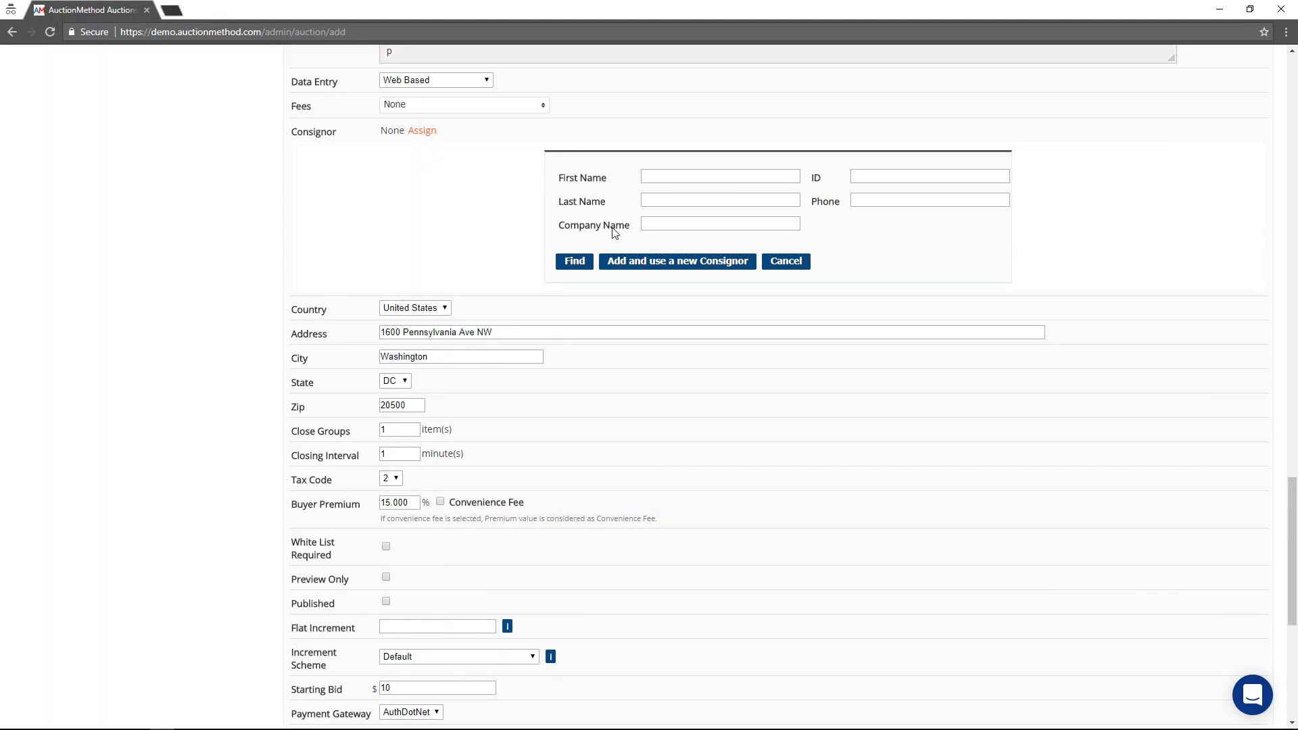
pyautogui.click(700, 200)
pyautogui.write('test')
pyautogui.click(578, 264)
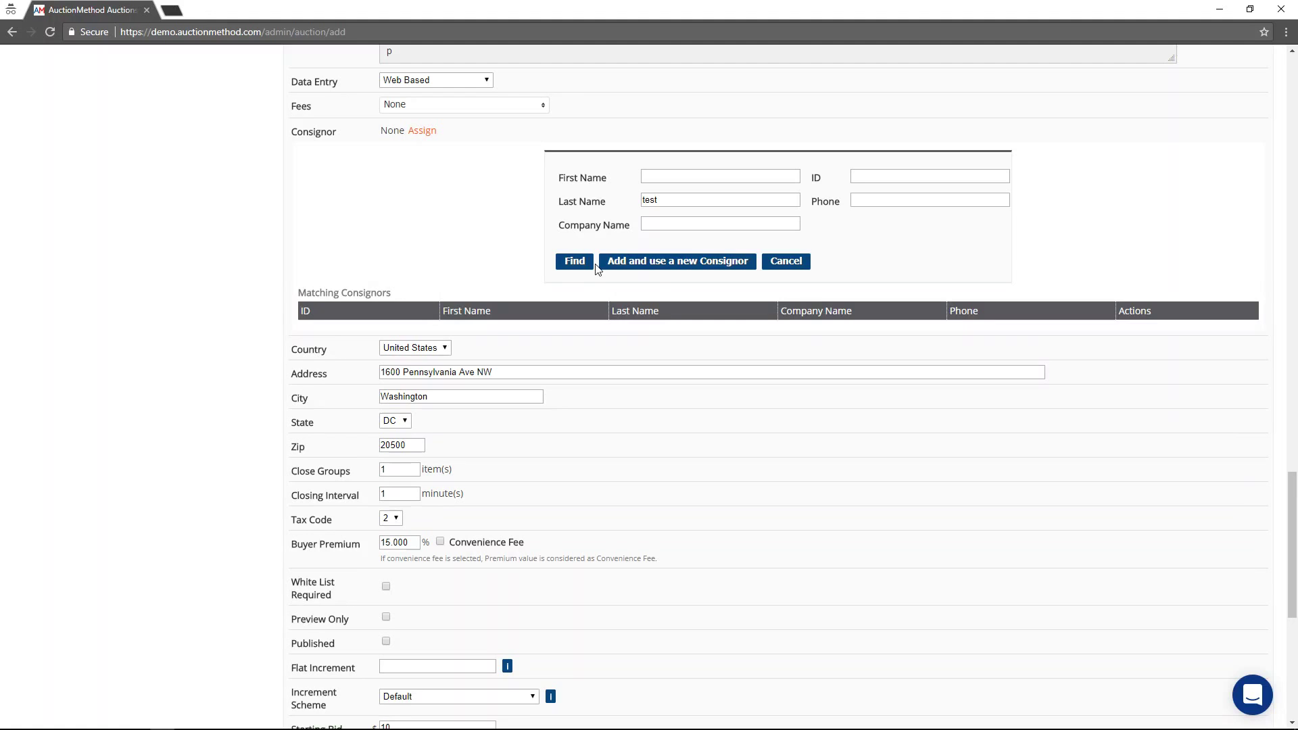
pyautogui.doubleClick(676, 198)
pyautogui.write('west')
pyautogui.click(574, 261)
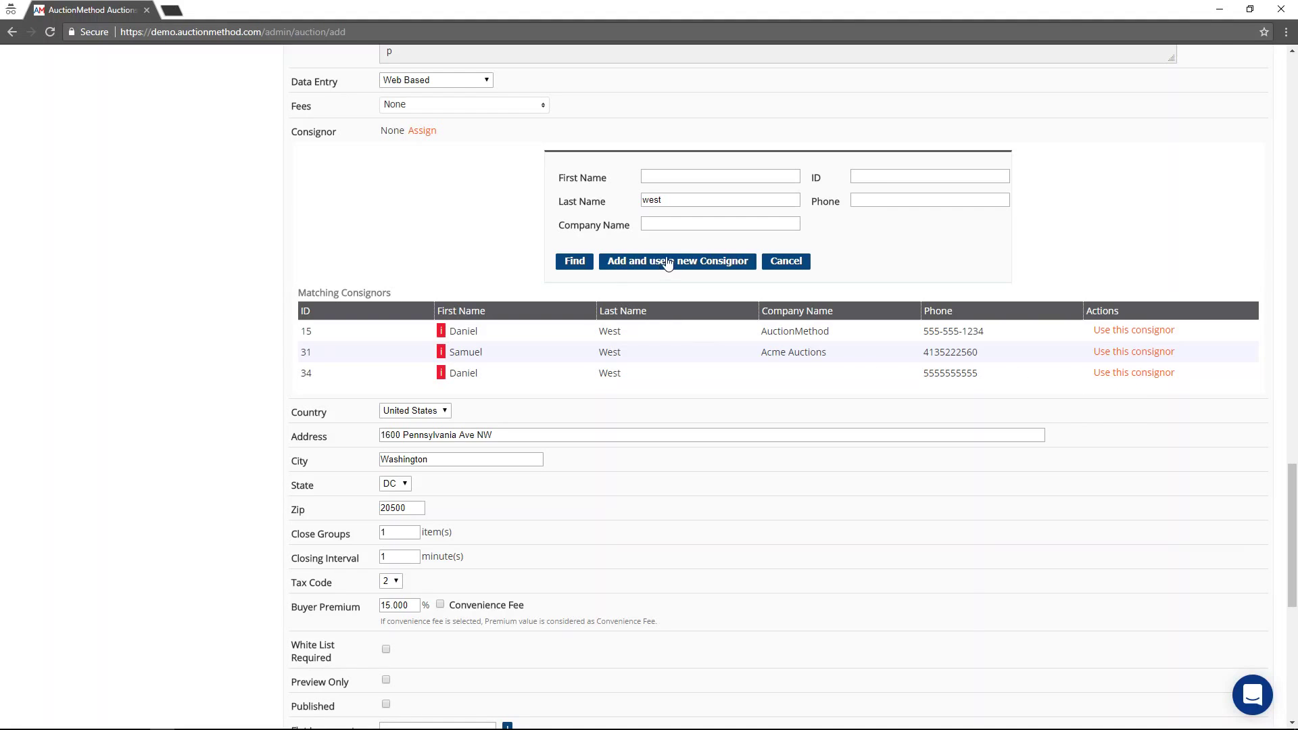
pyautogui.click(784, 264)
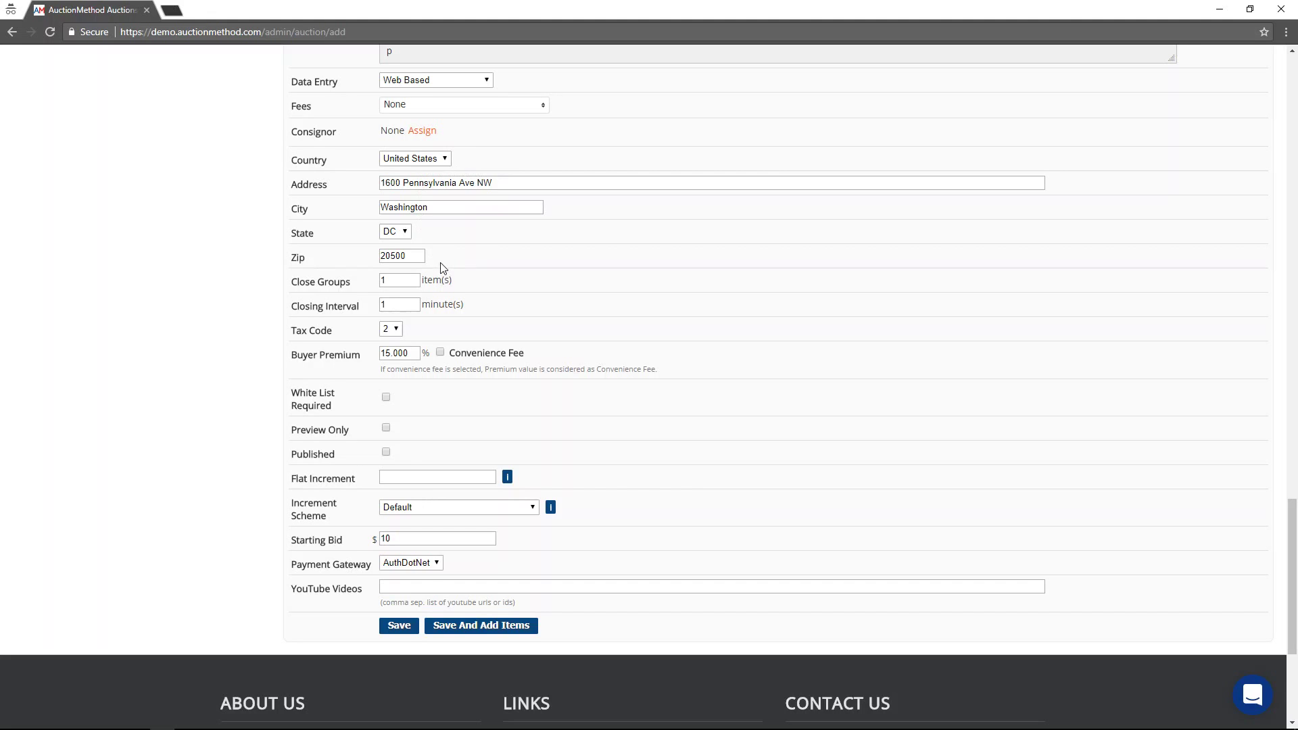
pyautogui.scroll(-2, 440, 267)
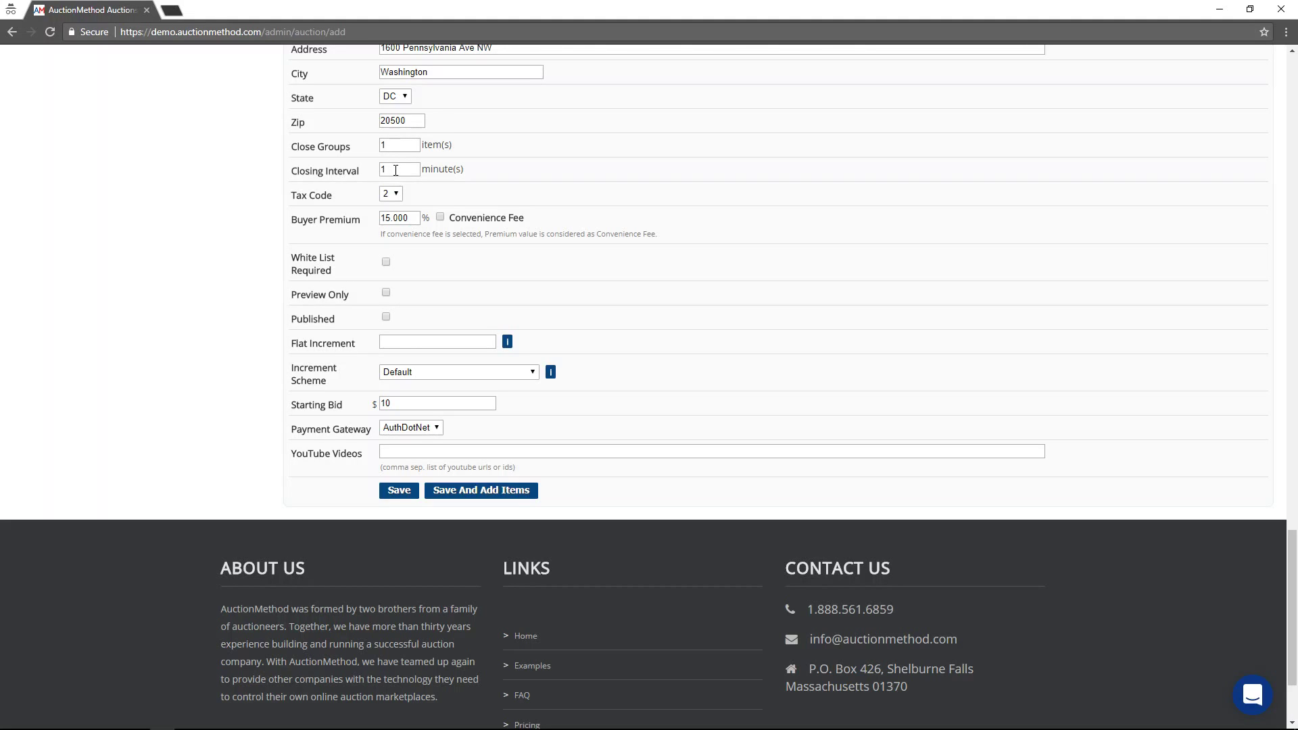
pyautogui.moveTo(391, 147); pyautogui.dragTo(373, 149)
pyautogui.write('4')
pyautogui.write('1')
pyautogui.moveTo(387, 171); pyautogui.dragTo(365, 178)
pyautogui.press('BackSpace')
pyautogui.write('1')
pyautogui.scroll(-1, 416, 274)
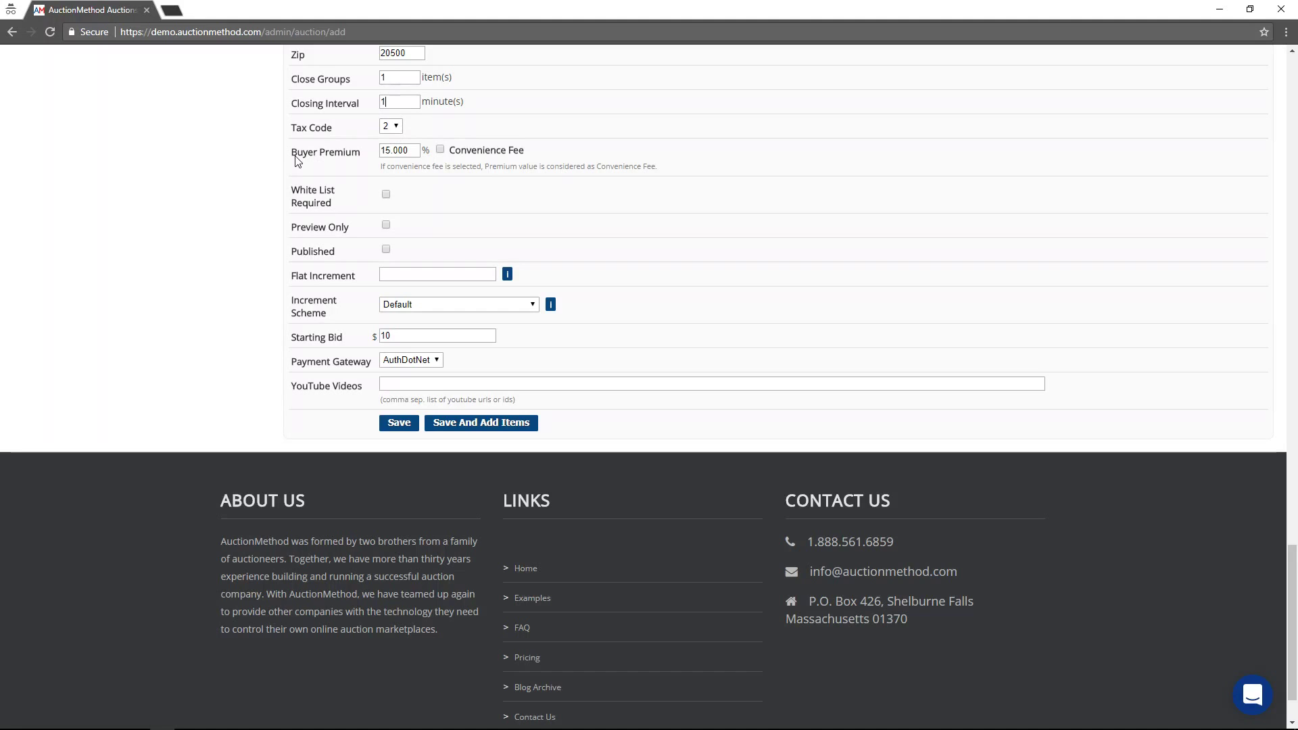
# Tick White List Required so only white-listed bidders can bid.
pyautogui.click(388, 151)
pyautogui.click(386, 197)
pyautogui.scroll(-1, 419, 198)
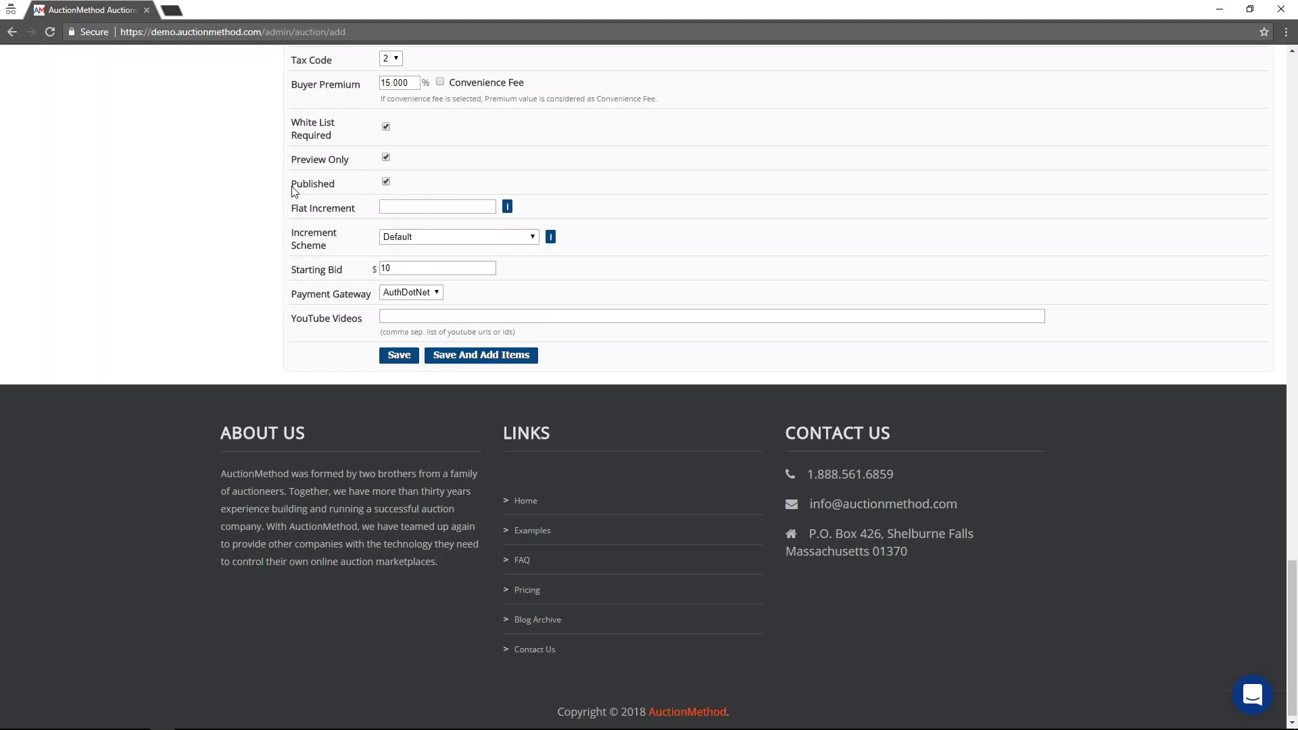
pyautogui.click(386, 159)
pyautogui.click(386, 158)
pyautogui.click(386, 158)
pyautogui.click(386, 182)
pyautogui.moveTo(506, 212)
pyautogui.moveTo(553, 241)
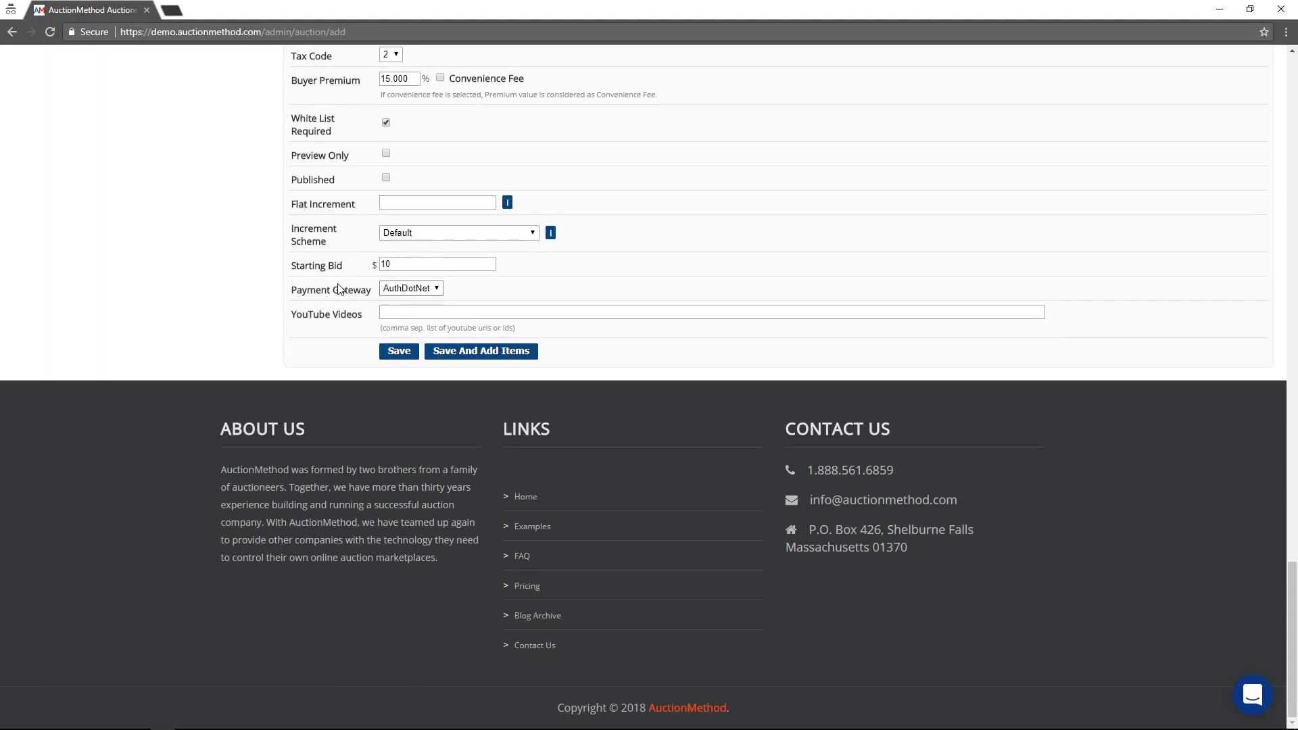
pyautogui.click(410, 265)
pyautogui.click(442, 265)
pyautogui.click(438, 289)
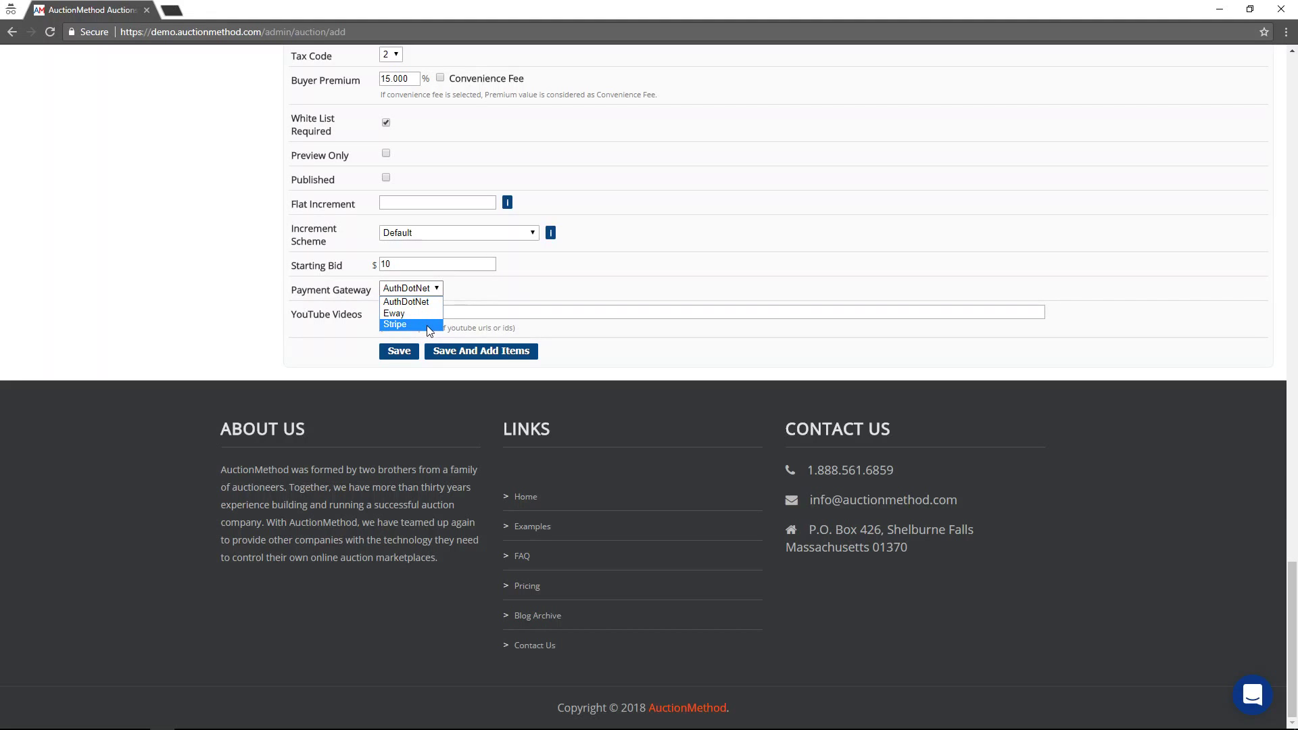
pyautogui.click(482, 298)
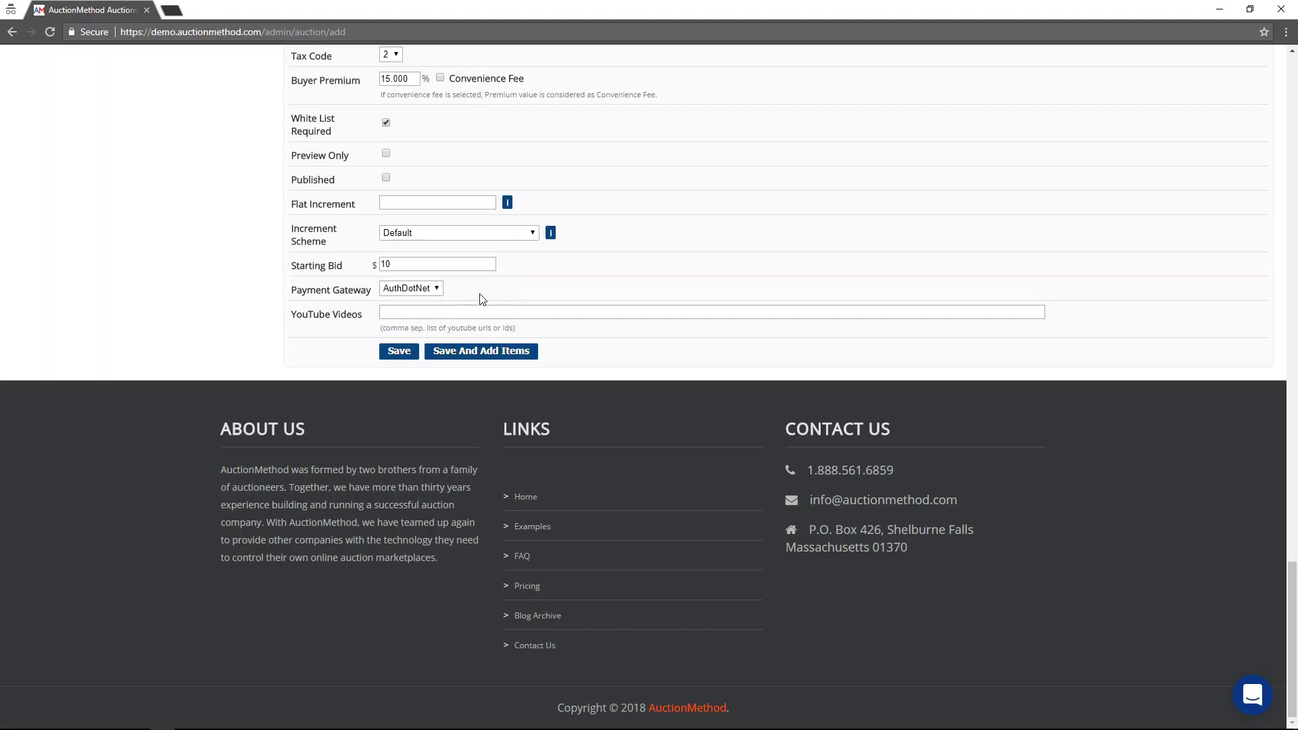
pyautogui.click(474, 312)
# Save the DPW21 Timed Online auction.
pyautogui.click(392, 355)
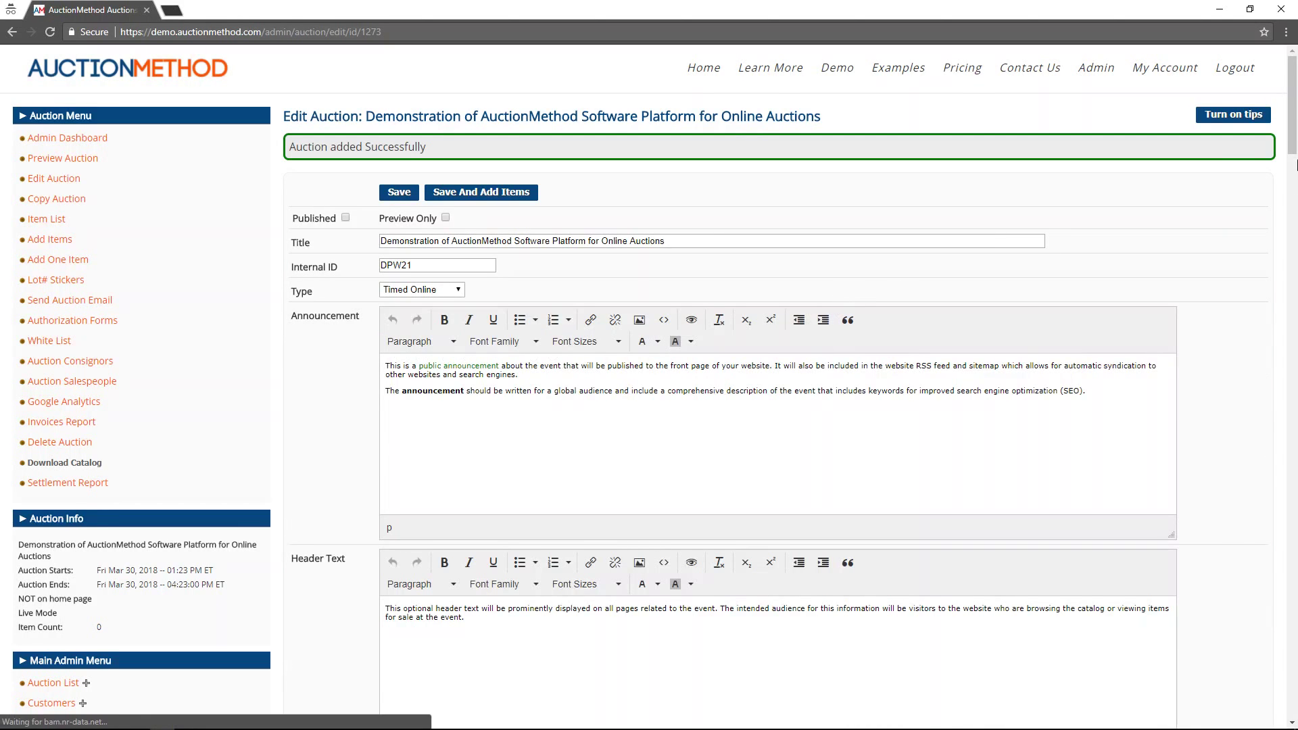
pyautogui.moveTo(1296, 133); pyautogui.dragTo(1296, 424)
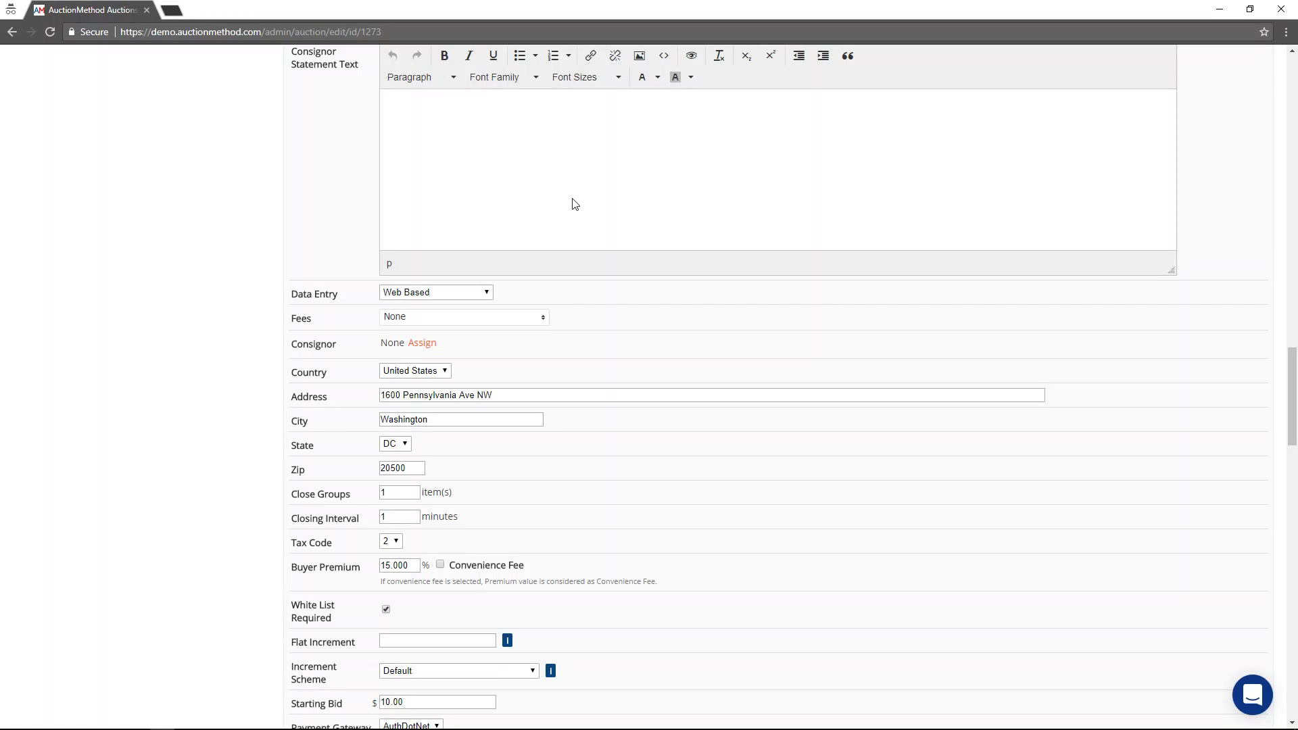
pyautogui.scroll(-3, 616, 166)
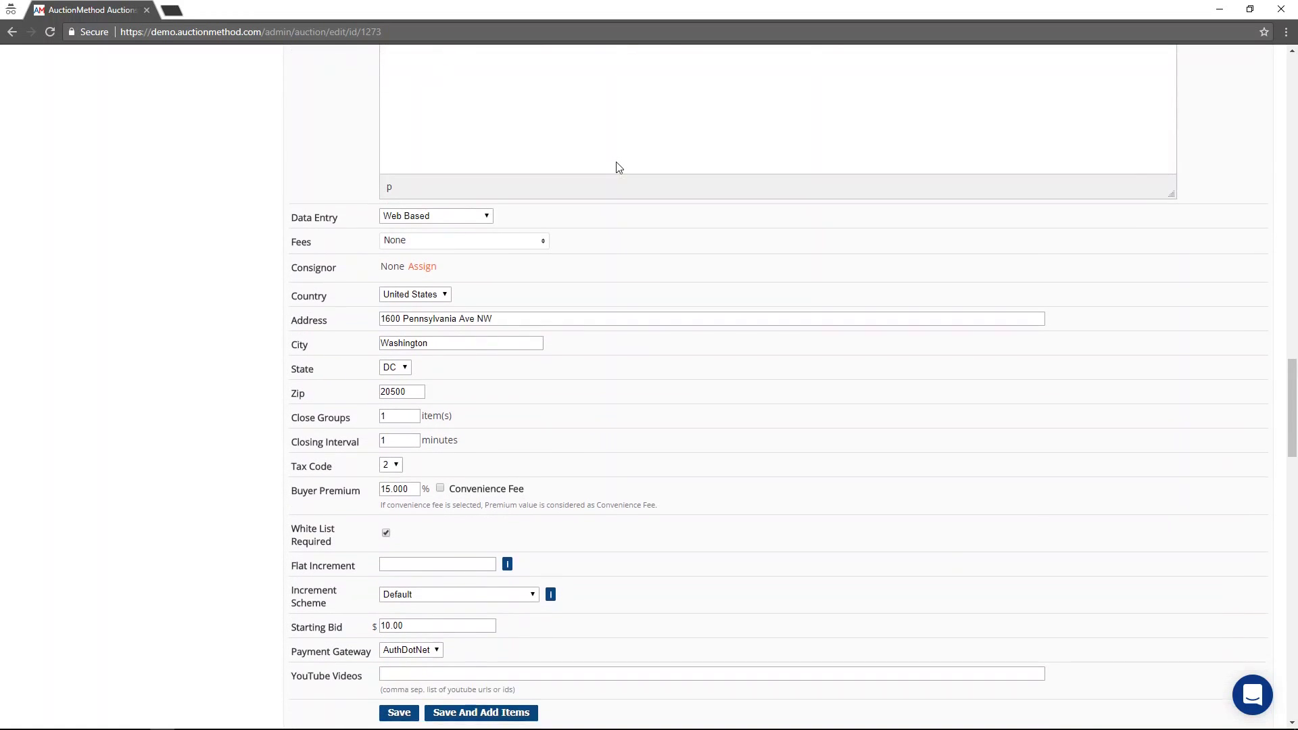
pyautogui.scroll(-7, 616, 166)
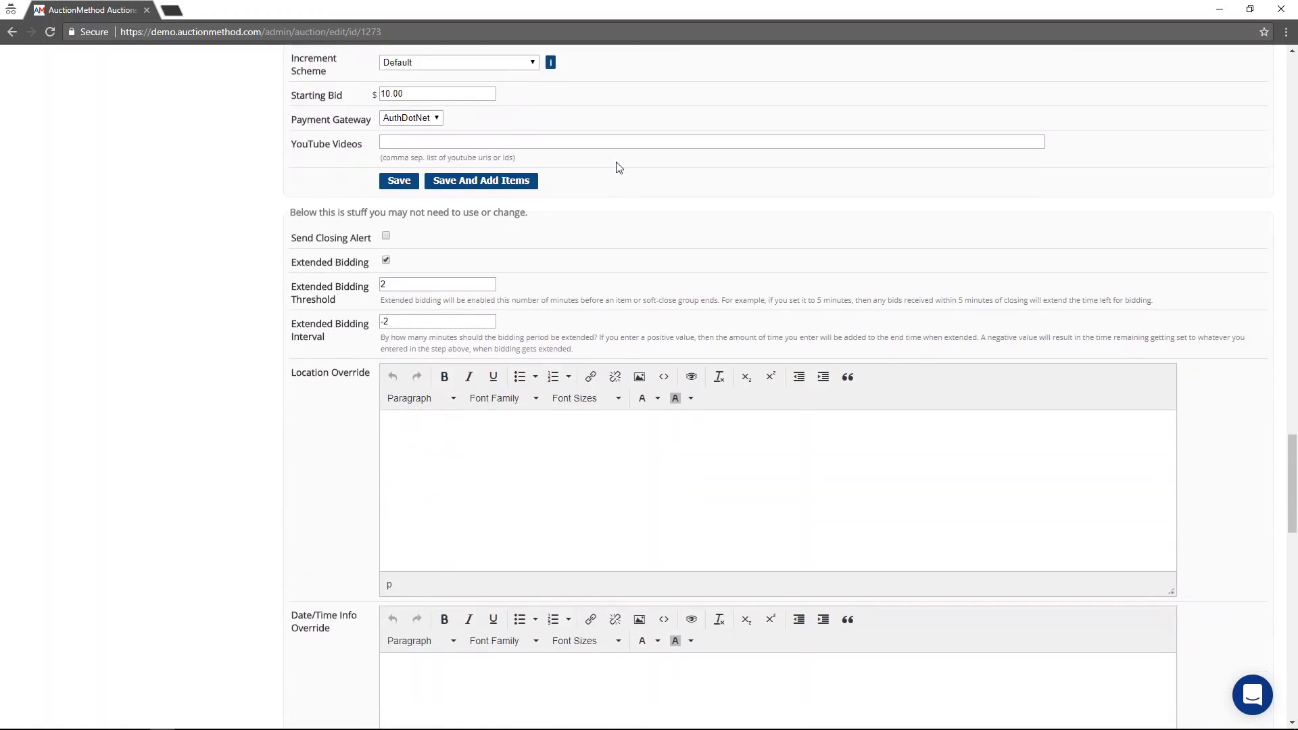
# Enable Send Closing Alert and set the Extended Bidding Interval to -2.
pyautogui.scroll(-1, 619, 168)
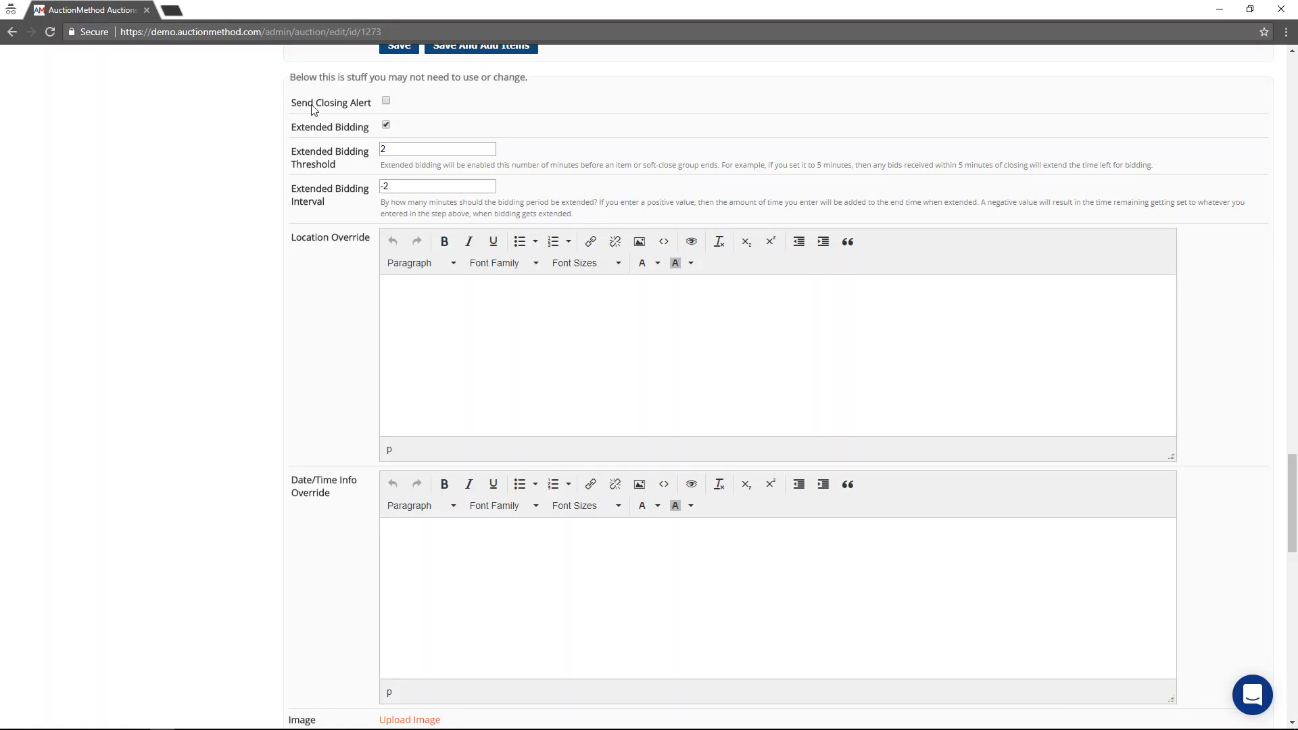
pyautogui.click(387, 102)
pyautogui.click(384, 187)
pyautogui.write('-')
pyautogui.click(384, 186)
pyautogui.press('BackSpace')
pyautogui.write('-')
pyautogui.scroll(-1, 510, 281)
pyautogui.scroll(-1, 510, 281)
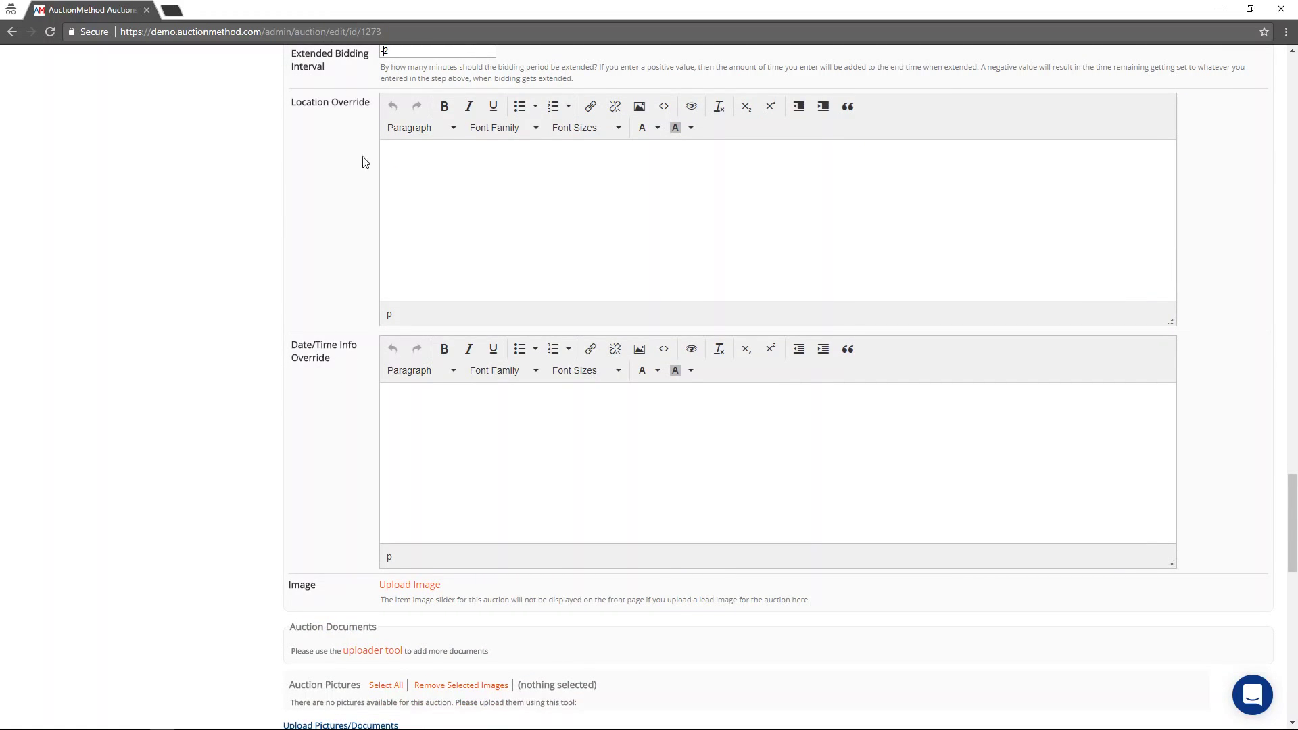
pyautogui.scroll(-1, 464, 243)
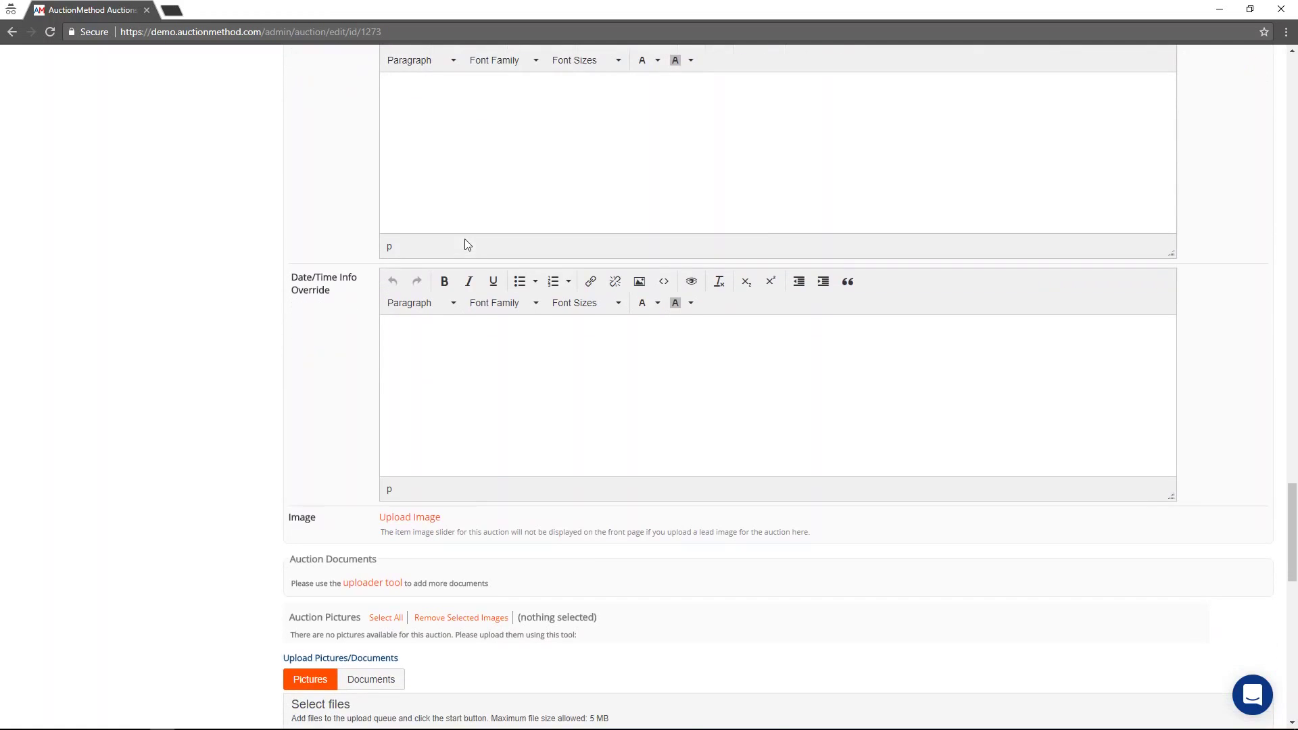
pyautogui.click(444, 280)
pyautogui.scroll(1, 448, 283)
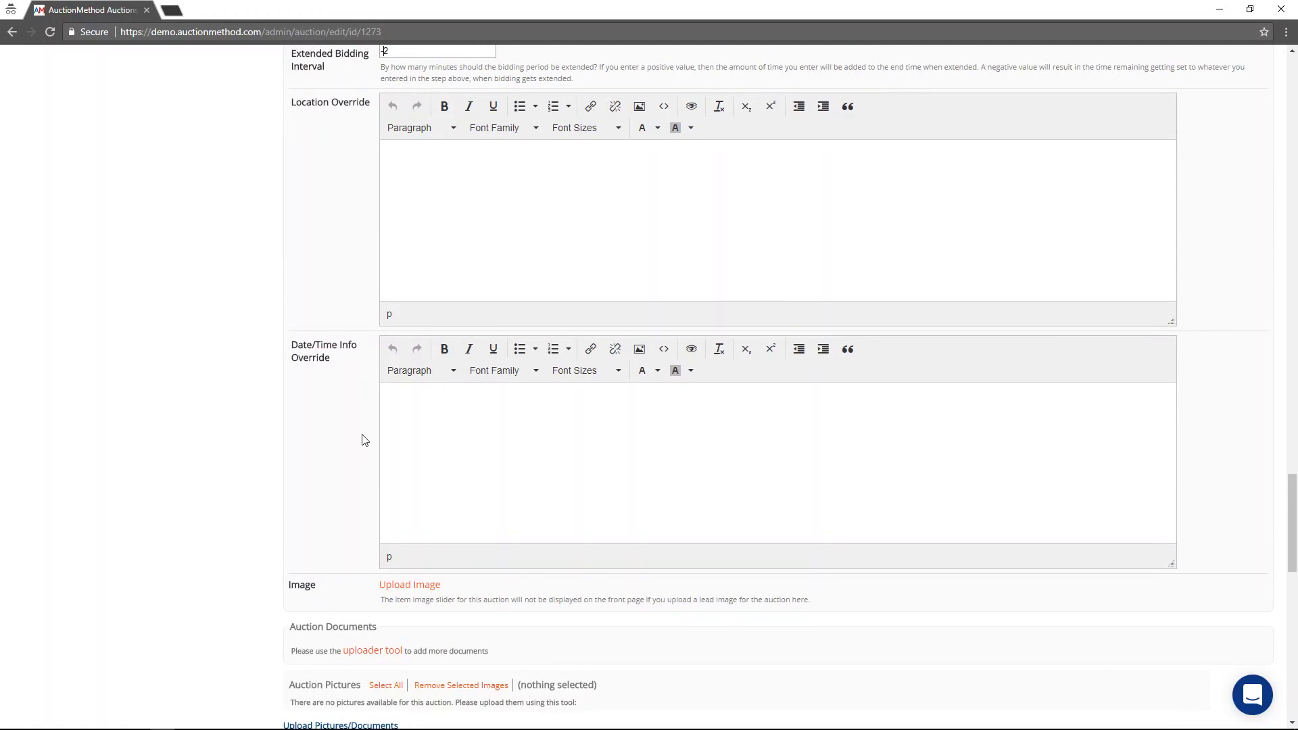
pyautogui.scroll(-4, 401, 466)
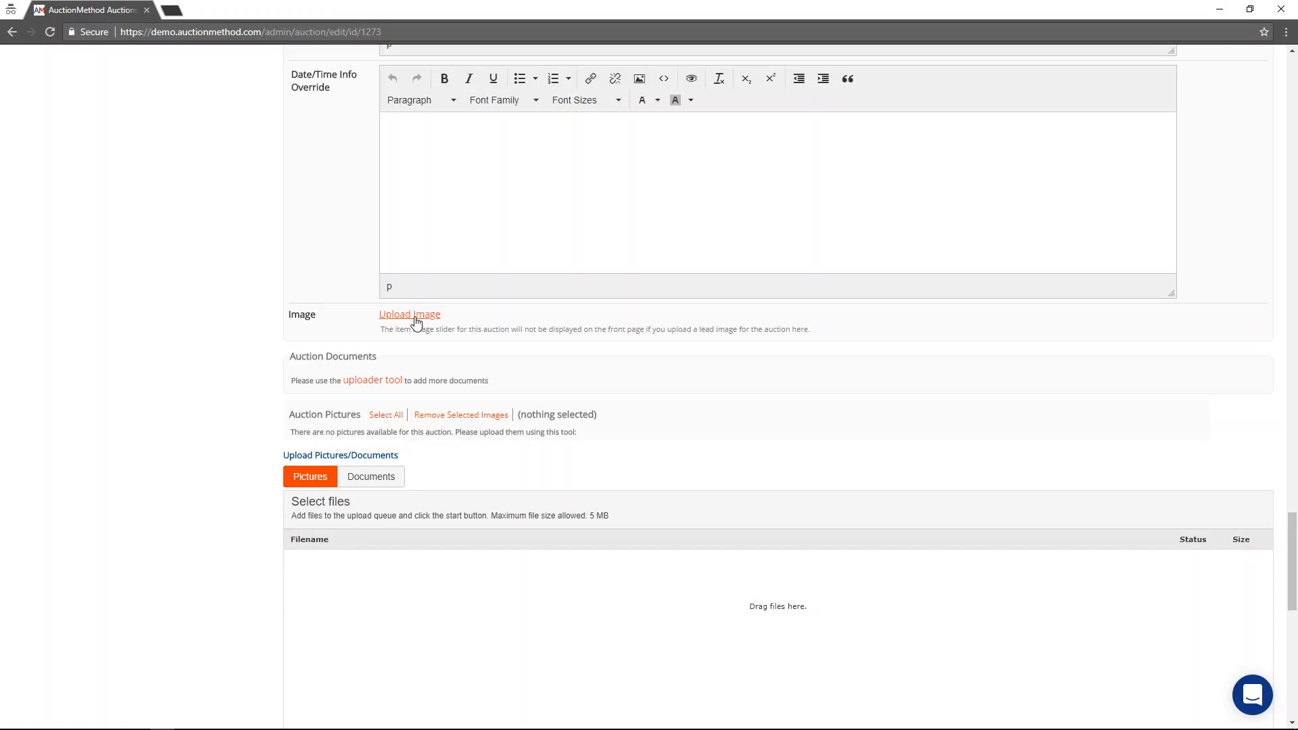
# Upload the white striped sports car photo 1022-3.jpg as the DPW21 auction's lead image.
pyautogui.click(415, 316)
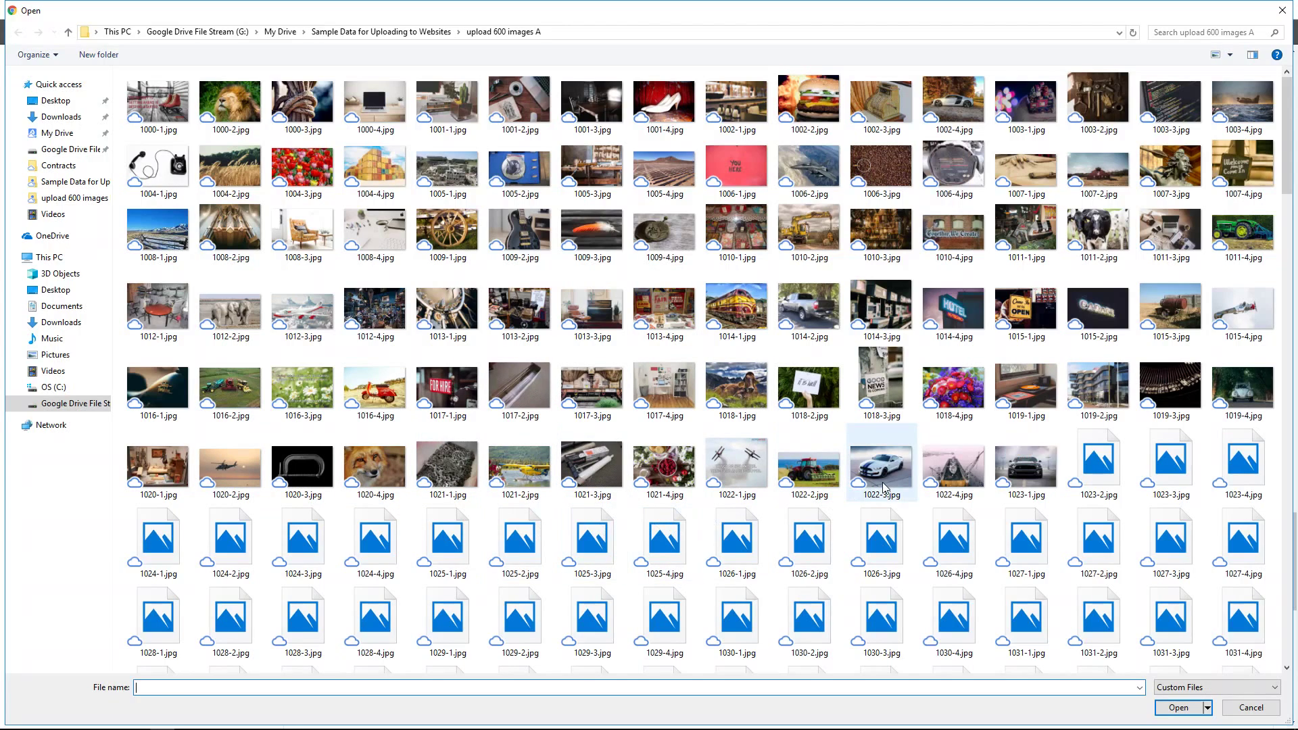
pyautogui.click(884, 487)
pyautogui.click(1177, 706)
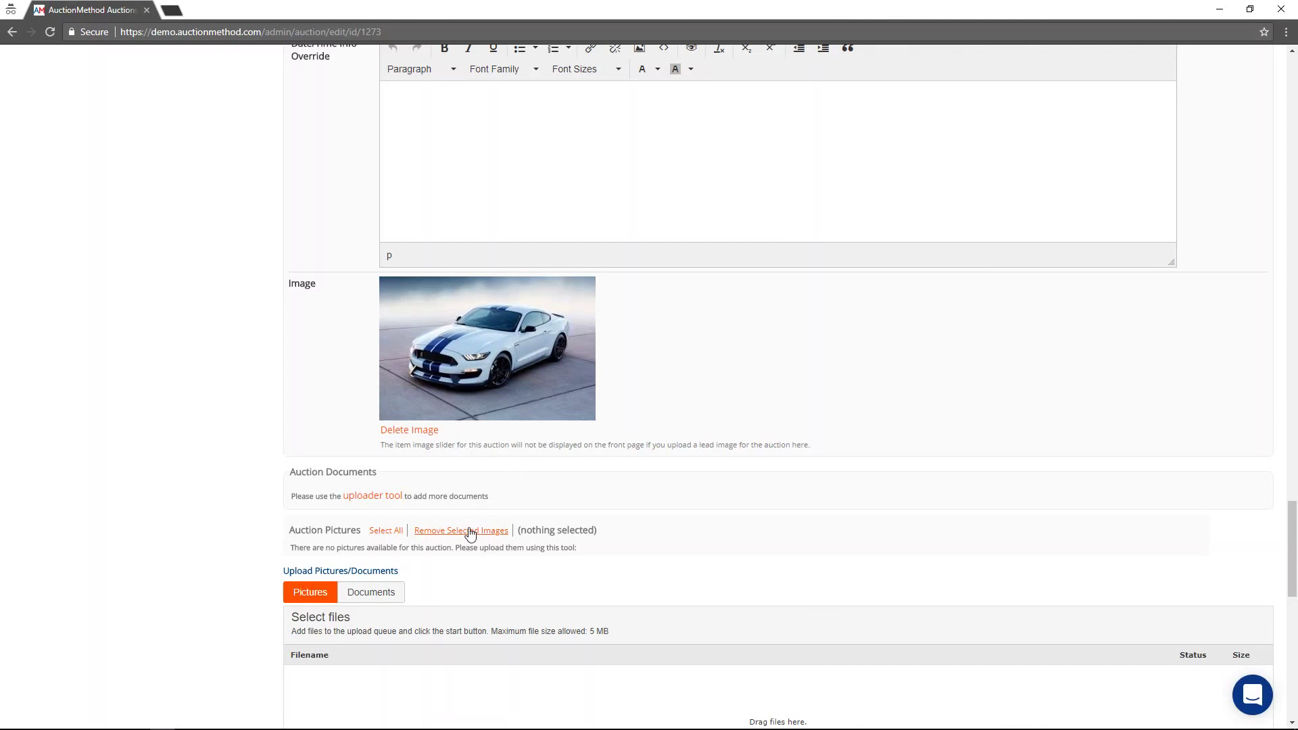
pyautogui.scroll(-1, 471, 534)
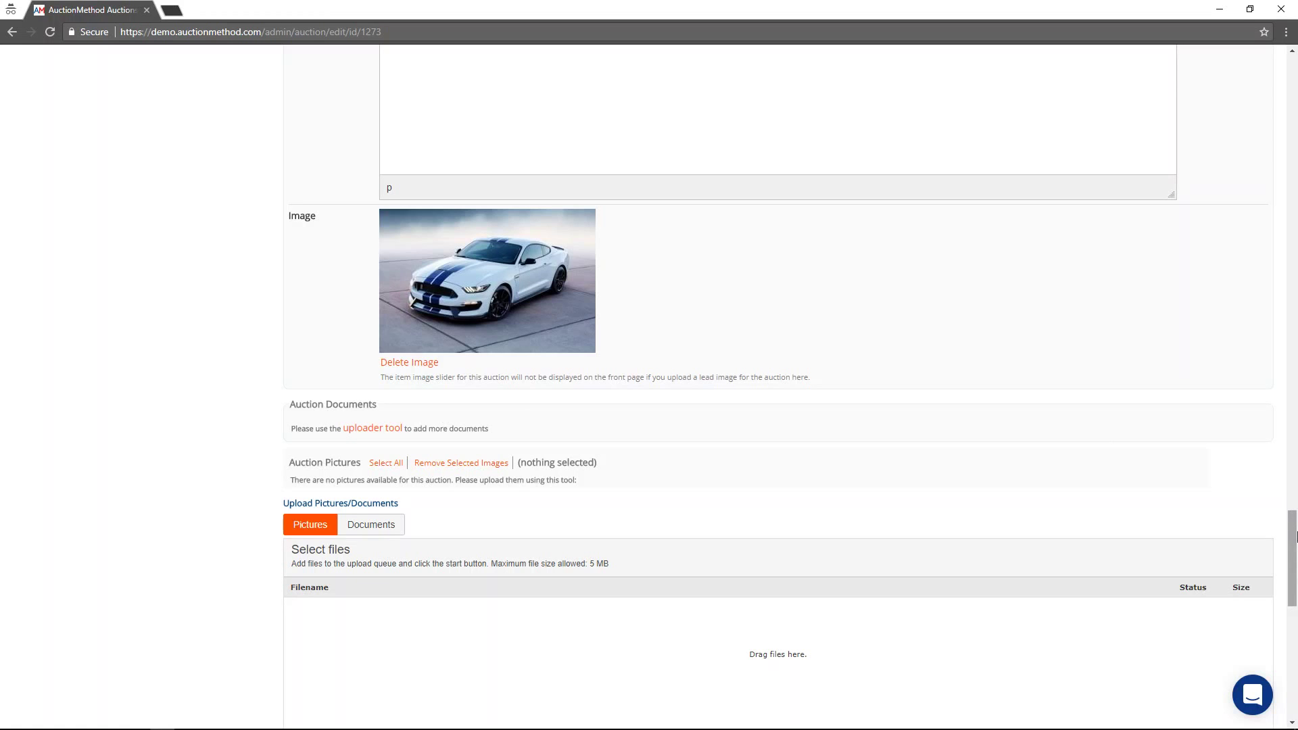
pyautogui.moveTo(1295, 536); pyautogui.dragTo(1295, 78)
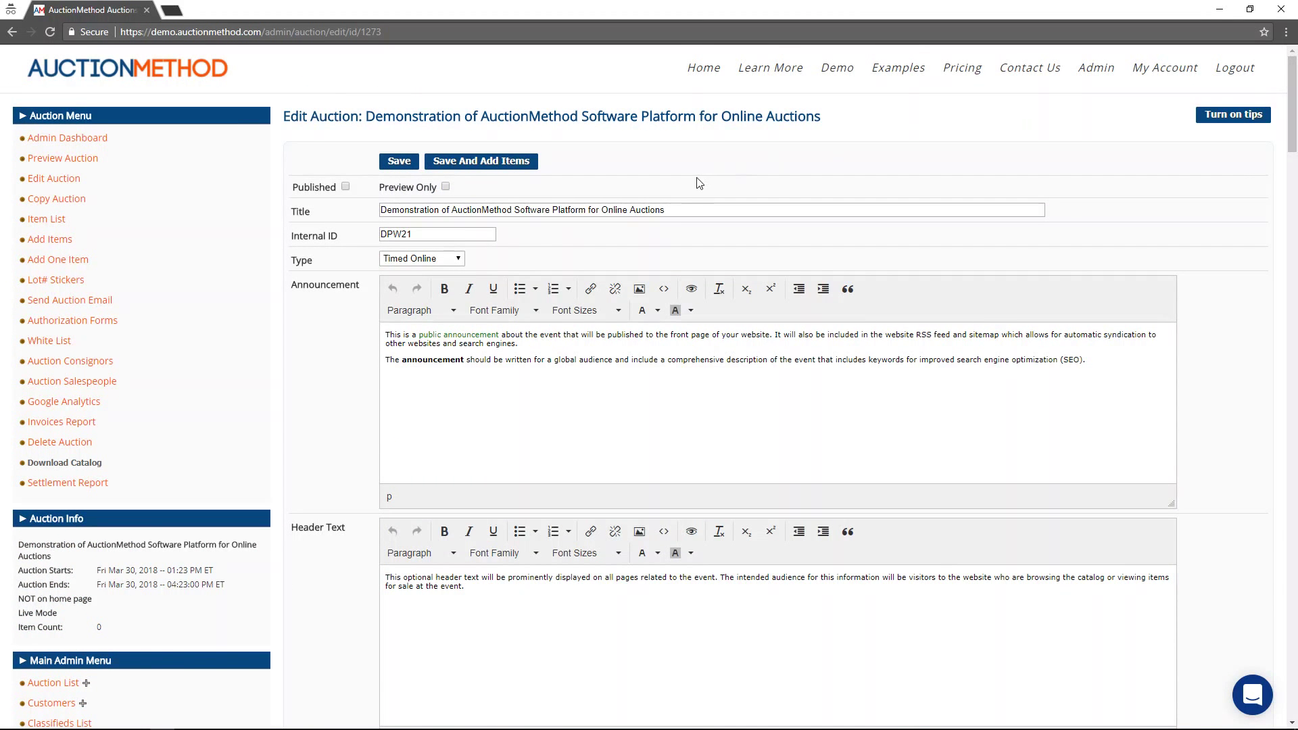